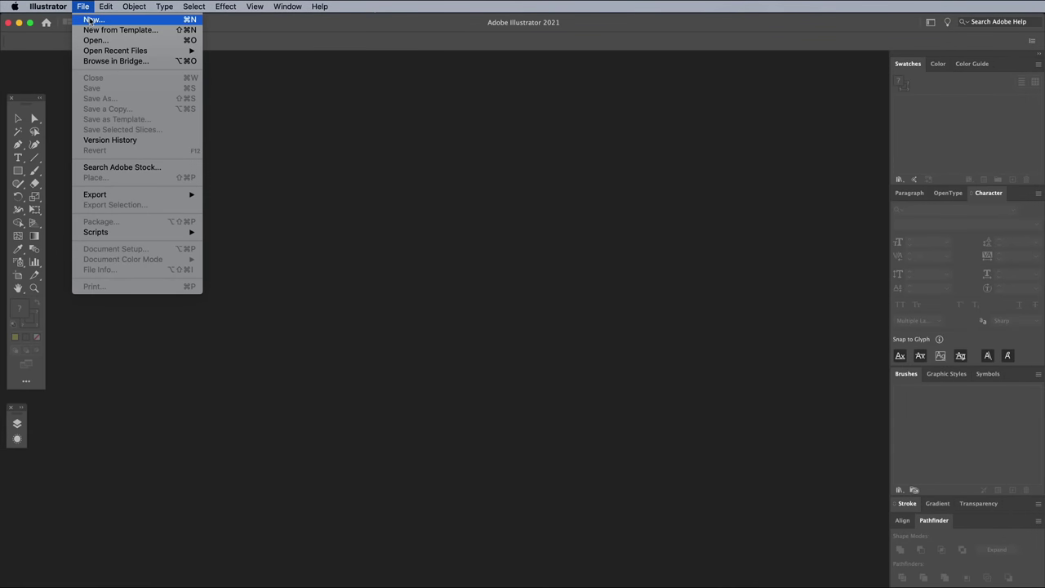
Step: Set up a new A4 landscape document at 841.89 × 595.28 px in RGB colour mode
left_click(91, 22)
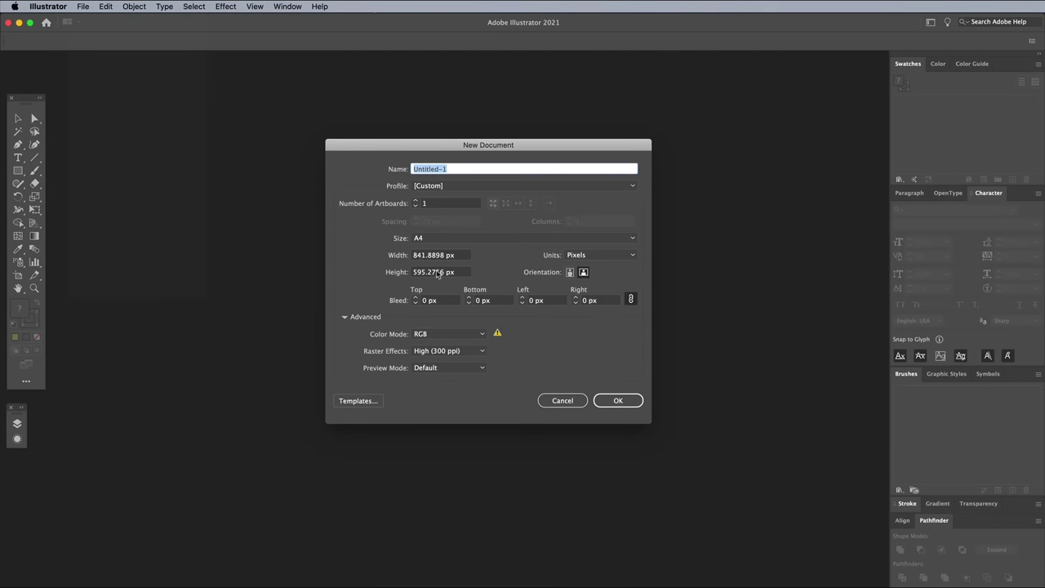
left_click(584, 274)
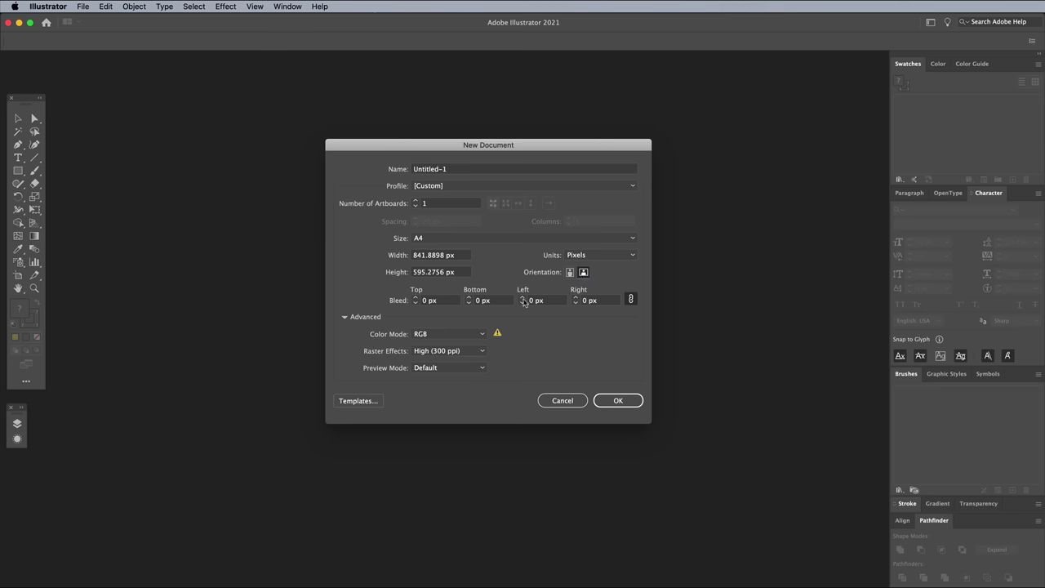
left_click(475, 335)
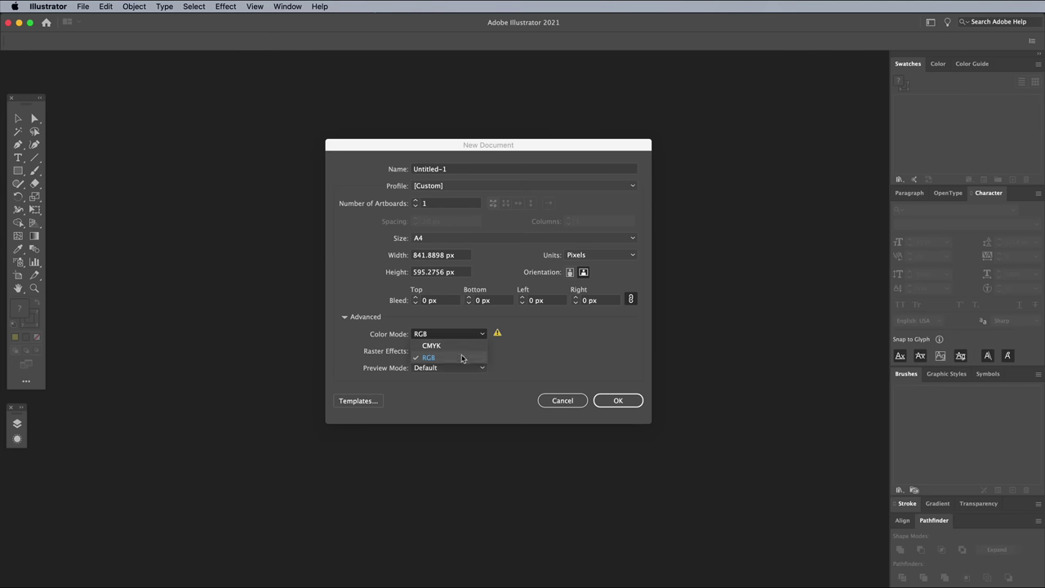
left_click(463, 358)
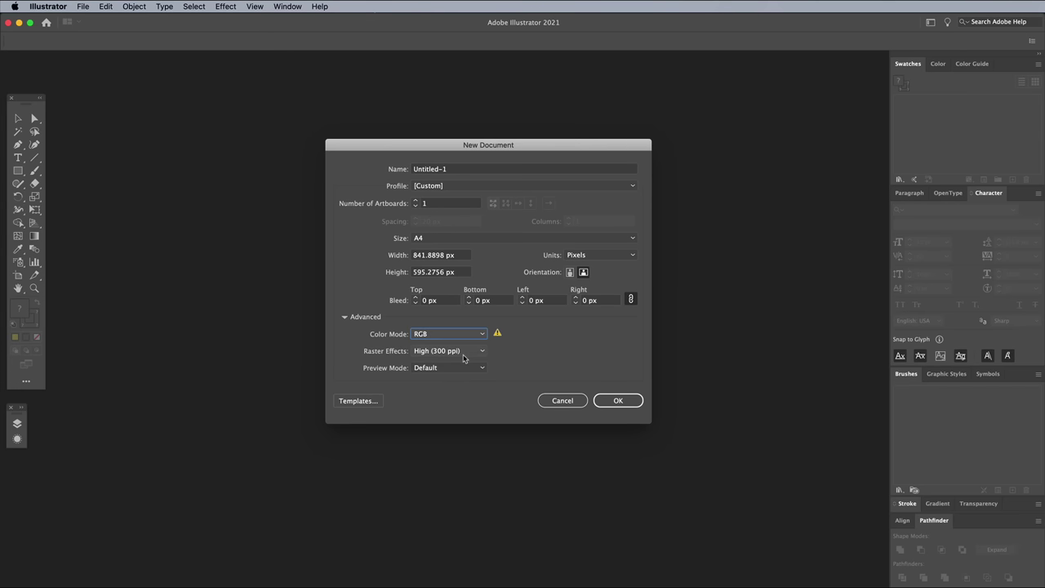
Step: Create the document, type SUPERHERO on the artboard, scale it up and centre it
left_click(618, 400)
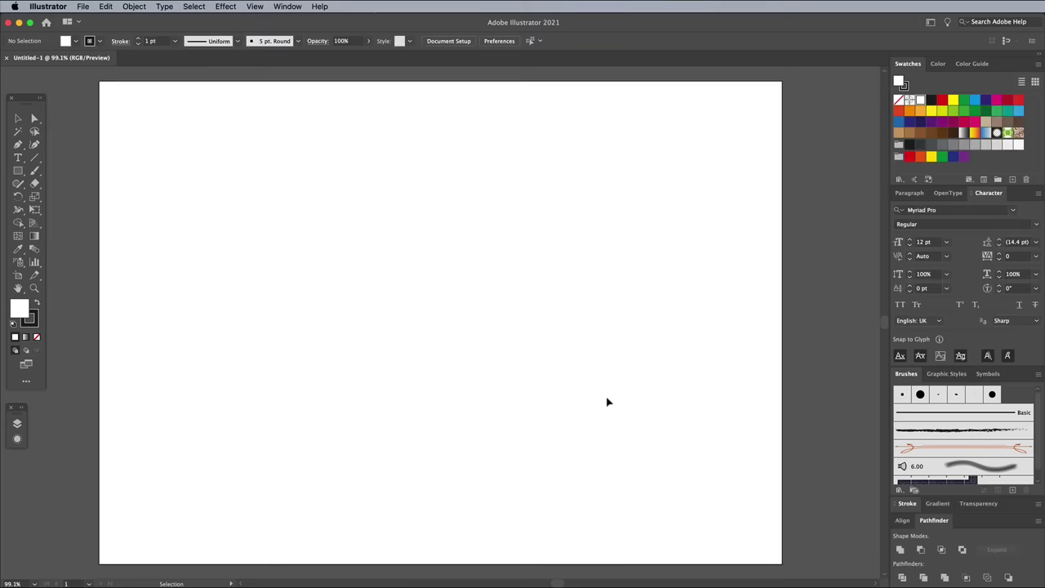
left_click(18, 157)
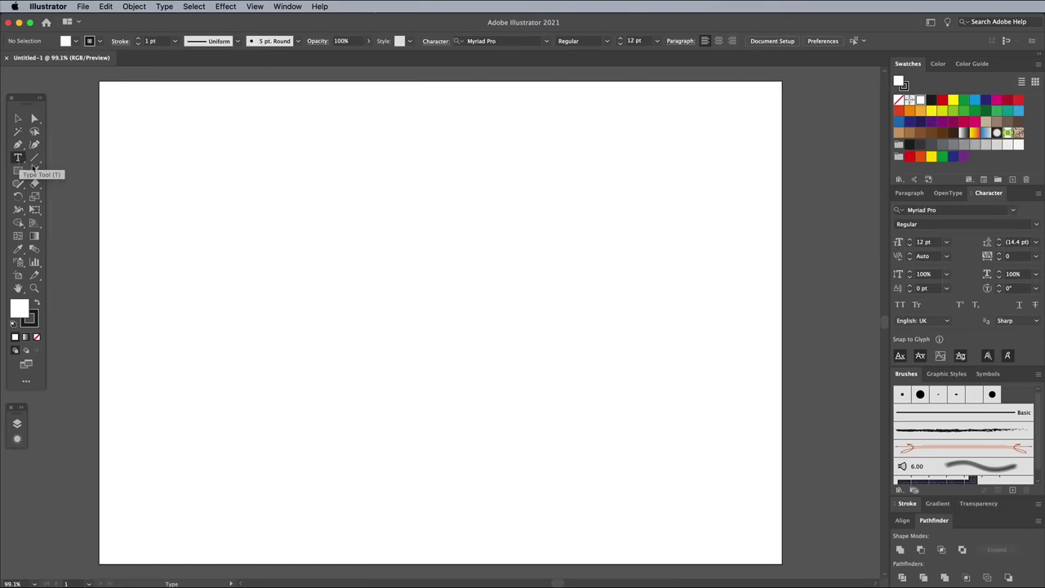
left_click(315, 272)
type("SUPERHERO")
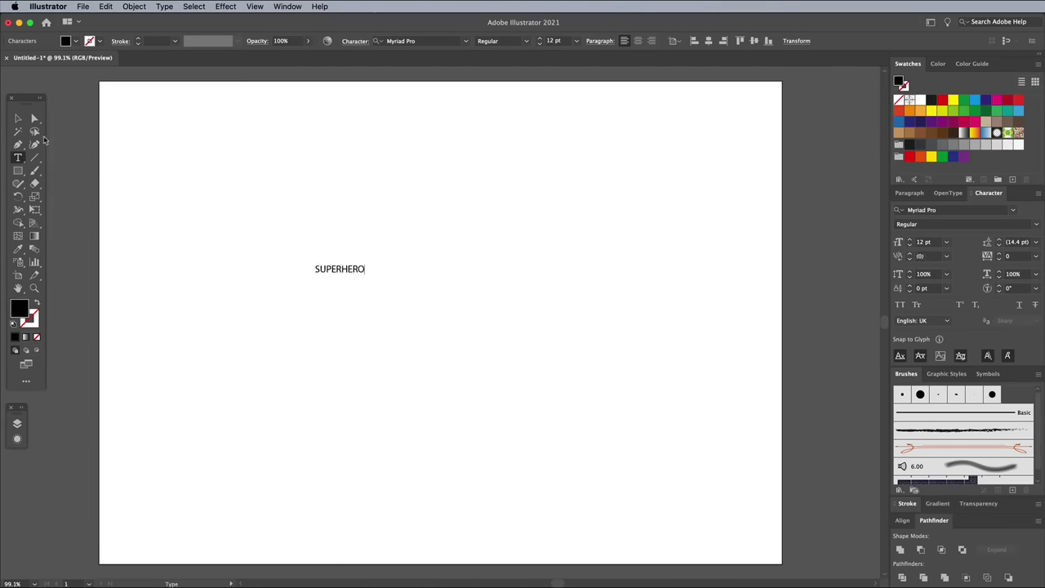
left_click(18, 119)
left_click_drag(346, 275, 568, 369)
left_click_drag(451, 266, 542, 300)
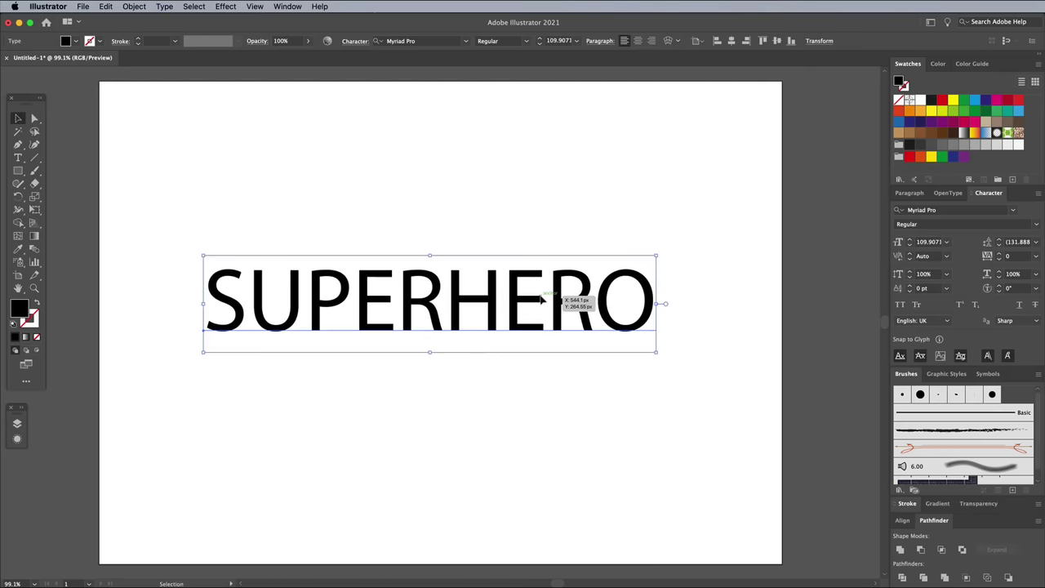
Step: Set the title font to Proxima Nova Black
left_click(422, 41)
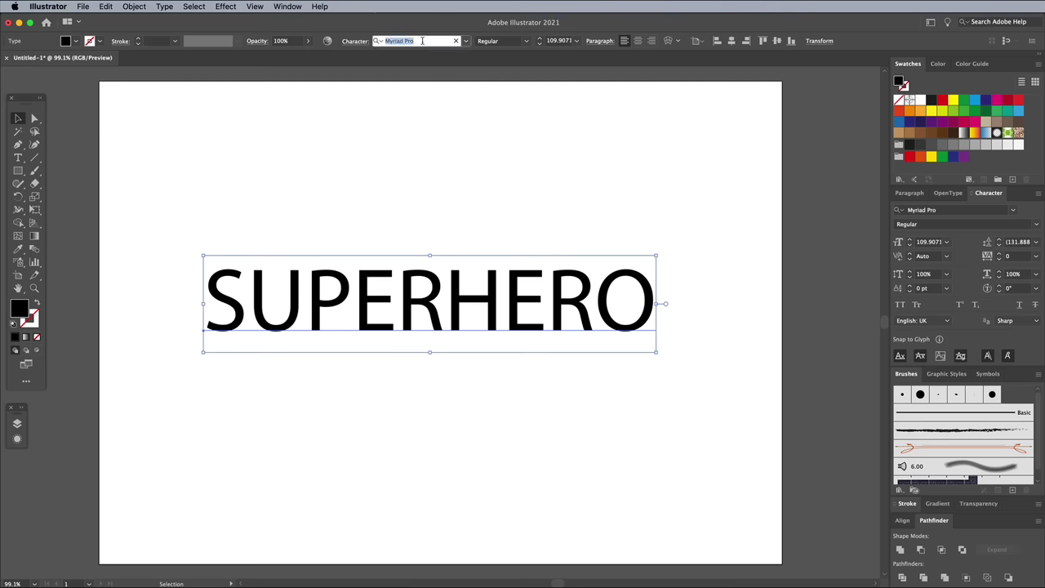
type("proxima")
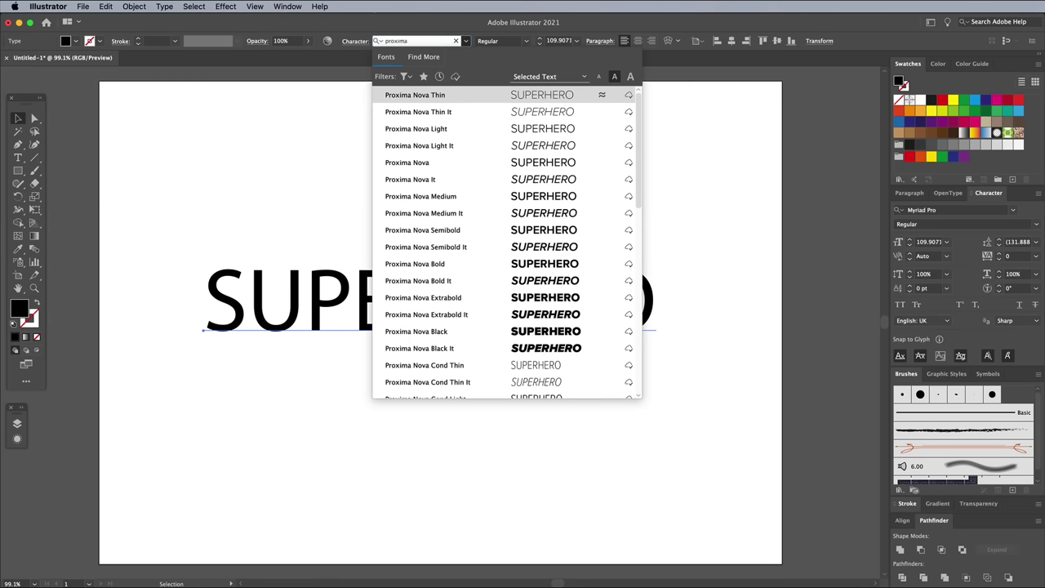
left_click(458, 331)
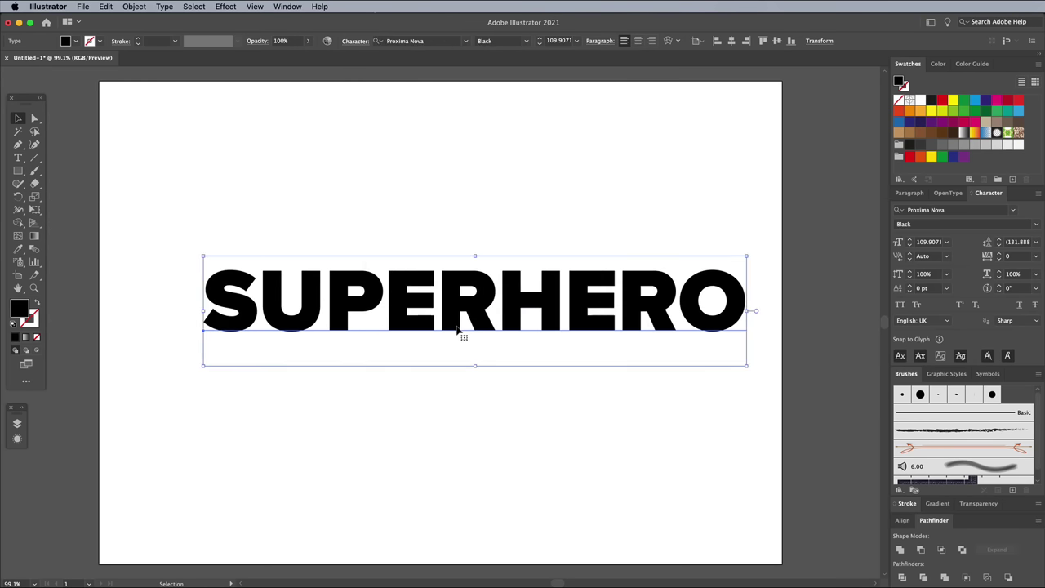
Step: Make the first S 150 pt Extrabold and fill the title 40% grey
key("t")
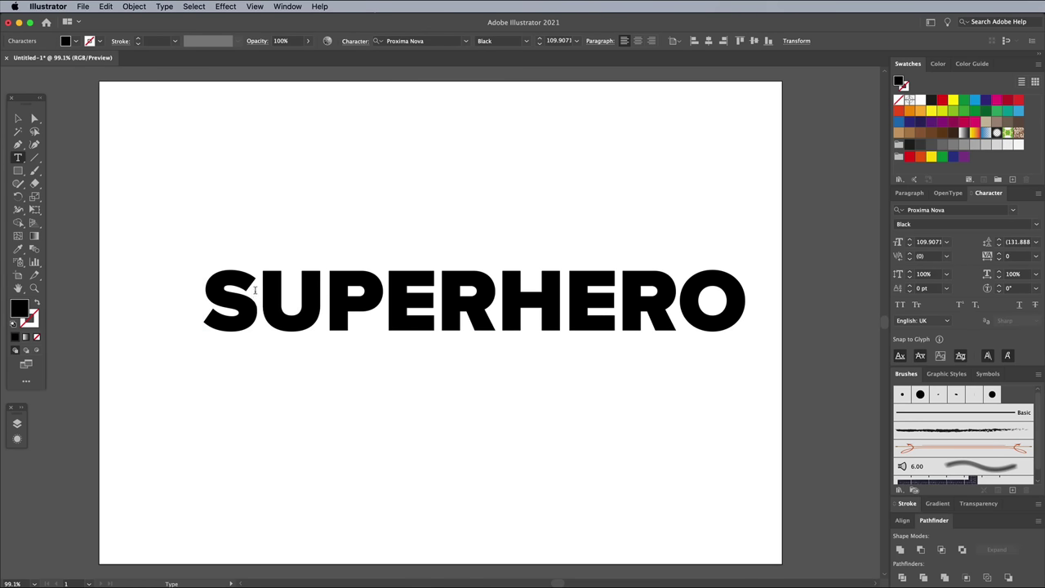
left_click(219, 291)
key("shift+Right")
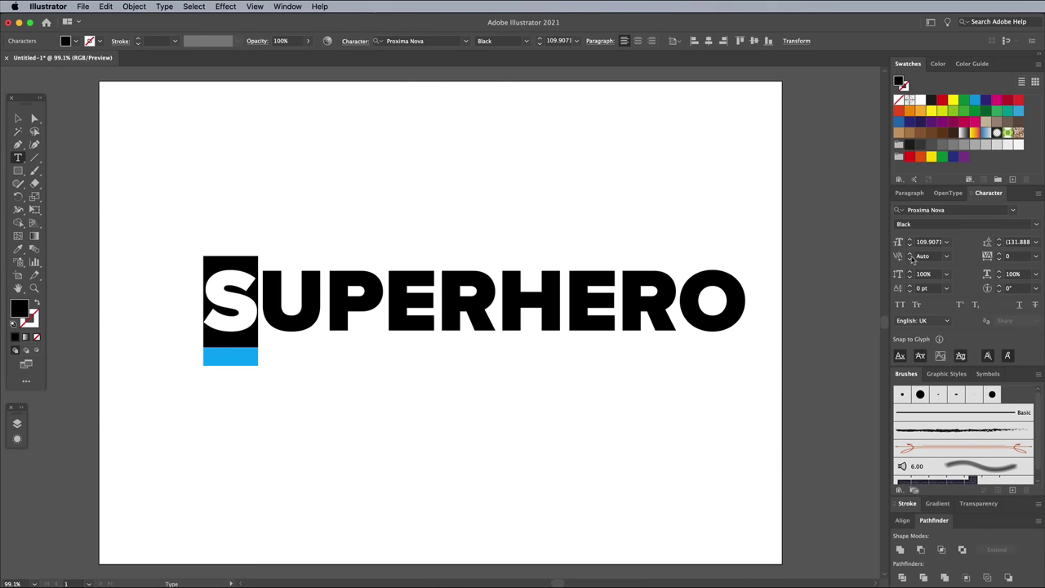
left_click(925, 242)
type("110")
key("Return")
key("shift+Up")
key("shift+Up")
key("shift+Up")
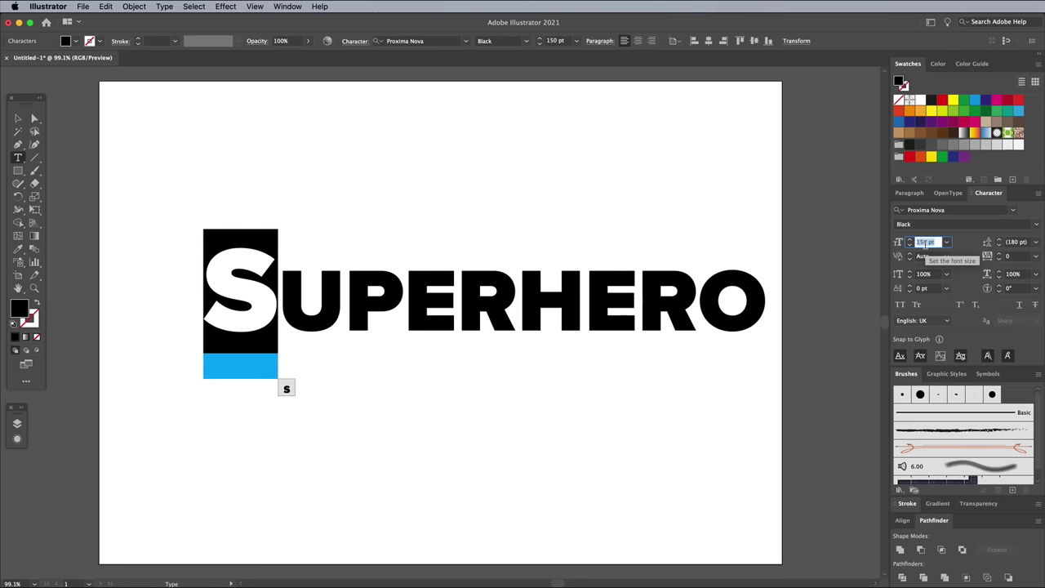
key("shift+Up")
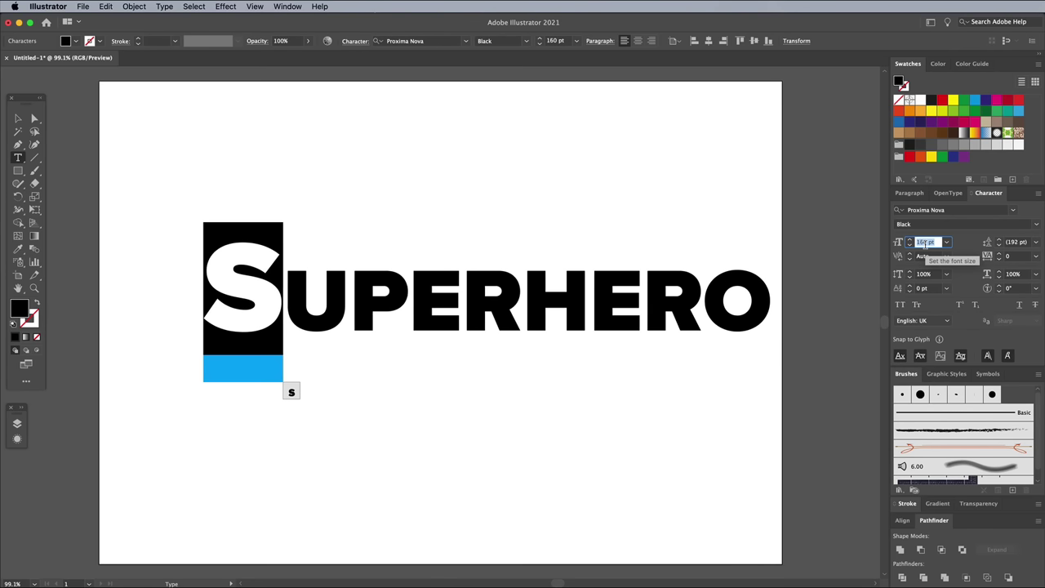
left_click(525, 40)
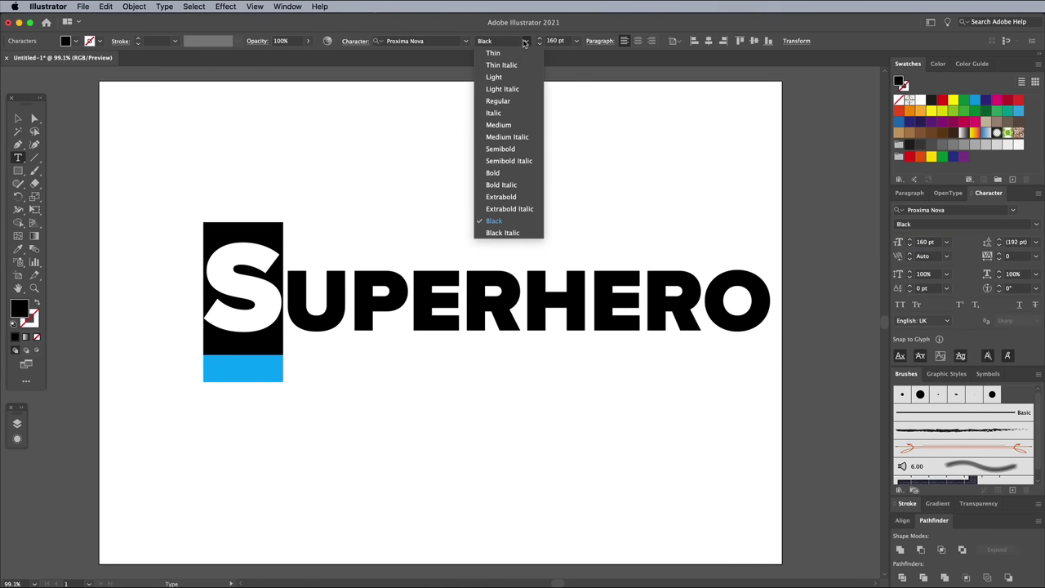
left_click(505, 197)
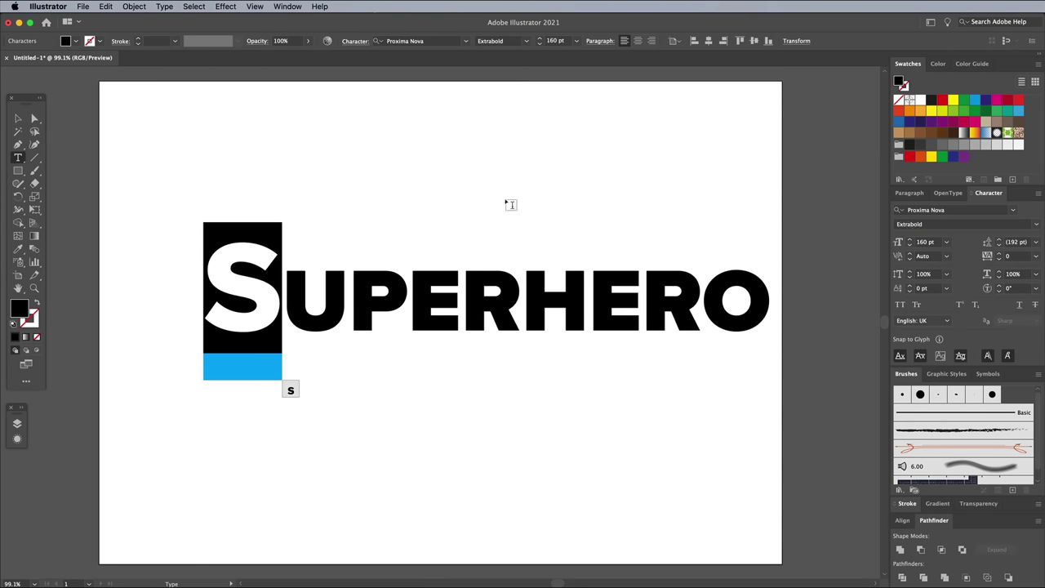
key("shift+Down")
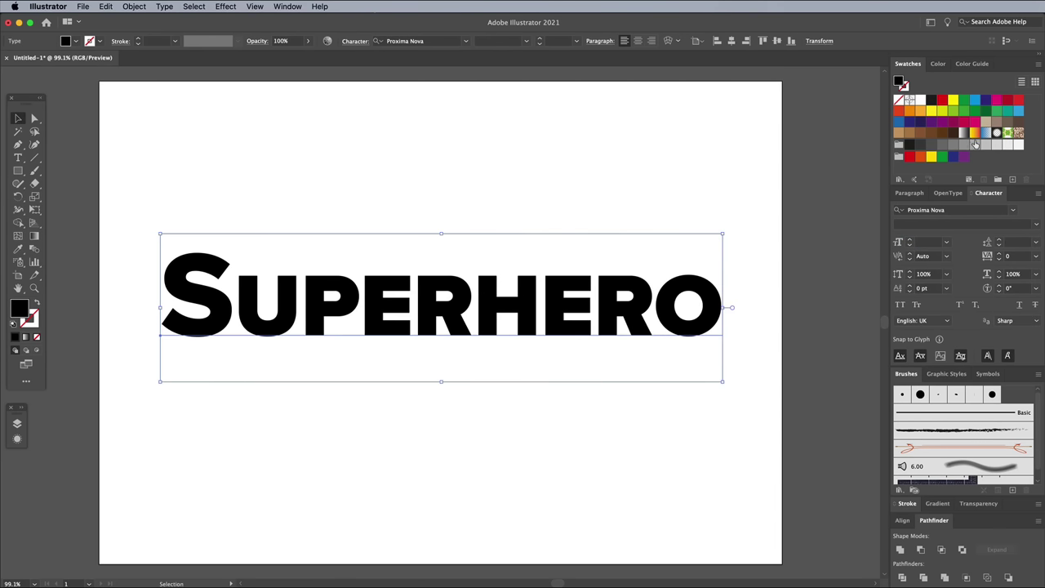
left_click(973, 144)
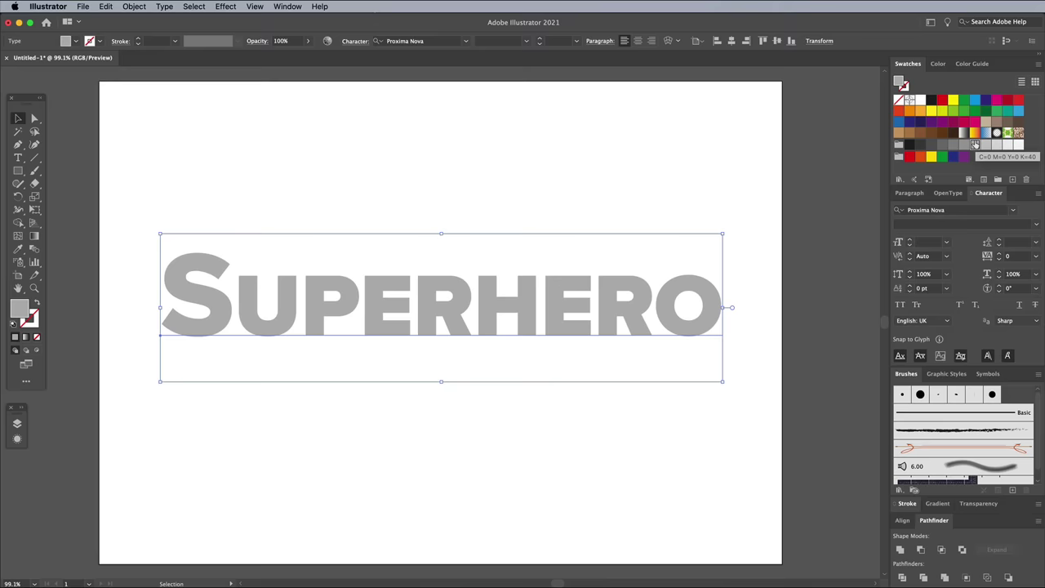
Step: Apply an Arch Make with Warp envelope to SUPERHERO: Bend 15%, Horizontal distortion -20%
left_click(131, 7)
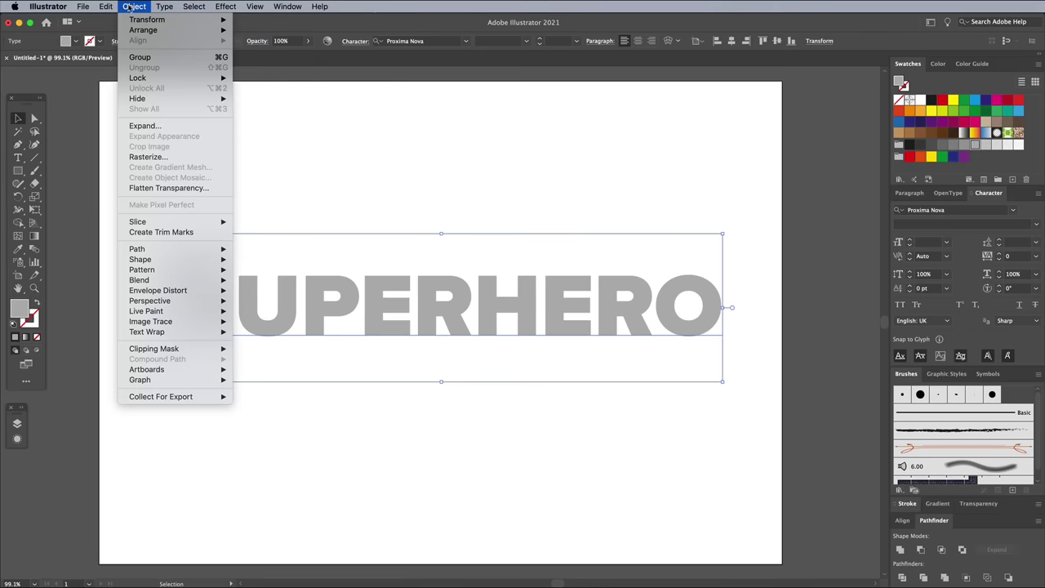
mouse_move(173, 290)
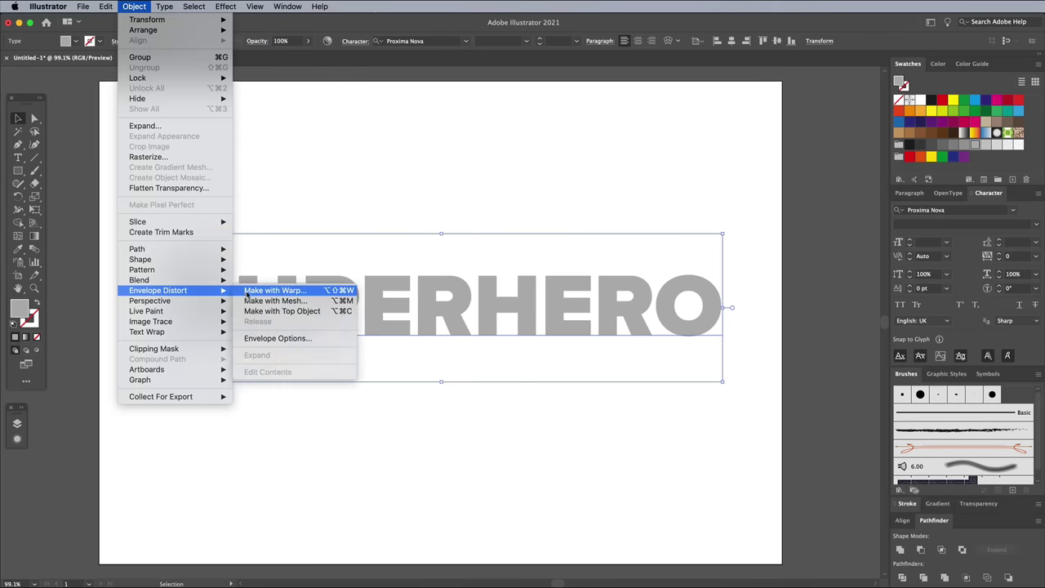
left_click(262, 291)
left_click(608, 385)
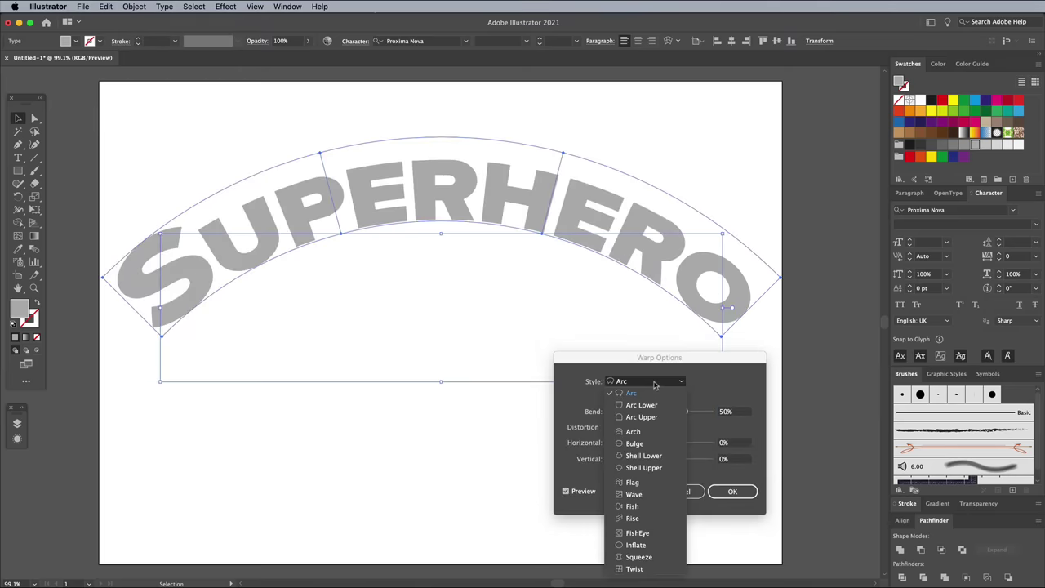
left_click(632, 431)
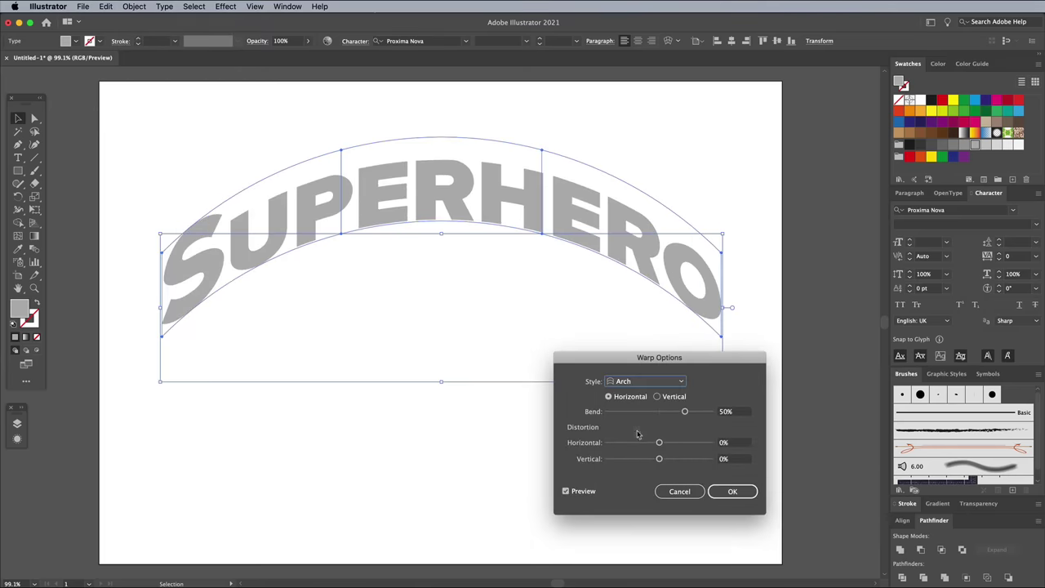
double_click(729, 411)
type("3015")
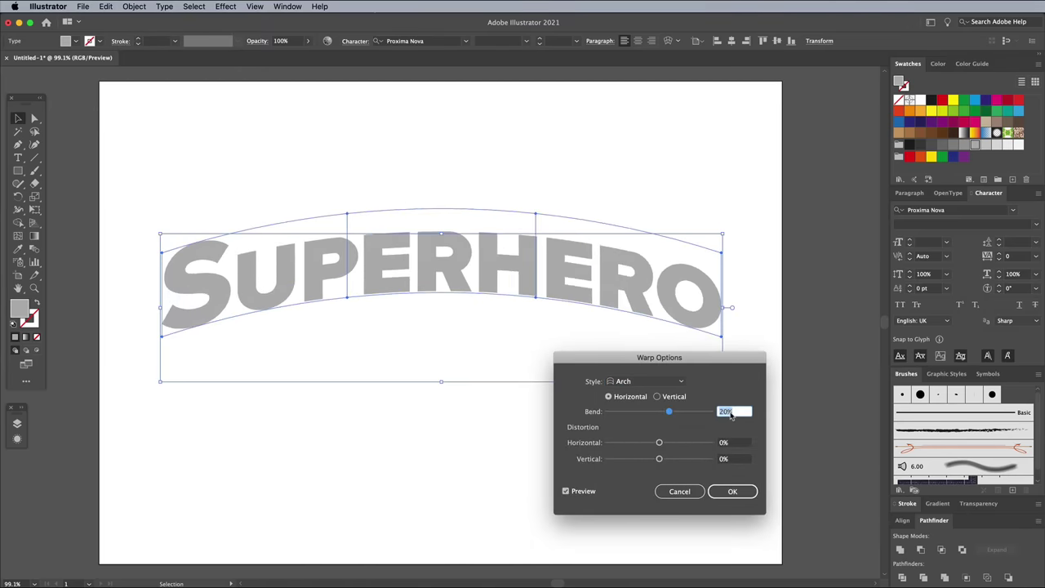
key("Tab")
key("shift+Down")
key("shift+Down")
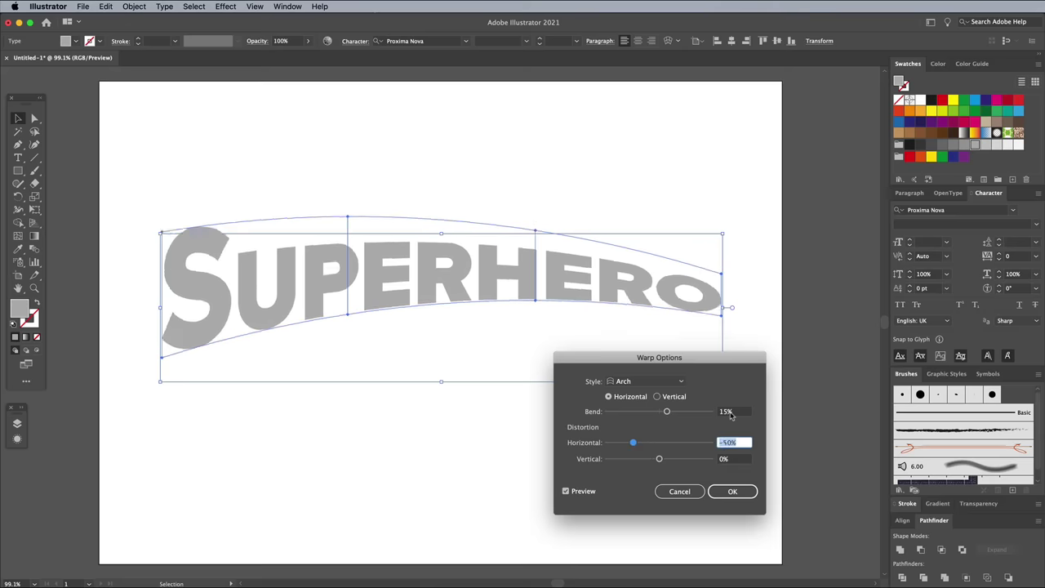
left_click(733, 490)
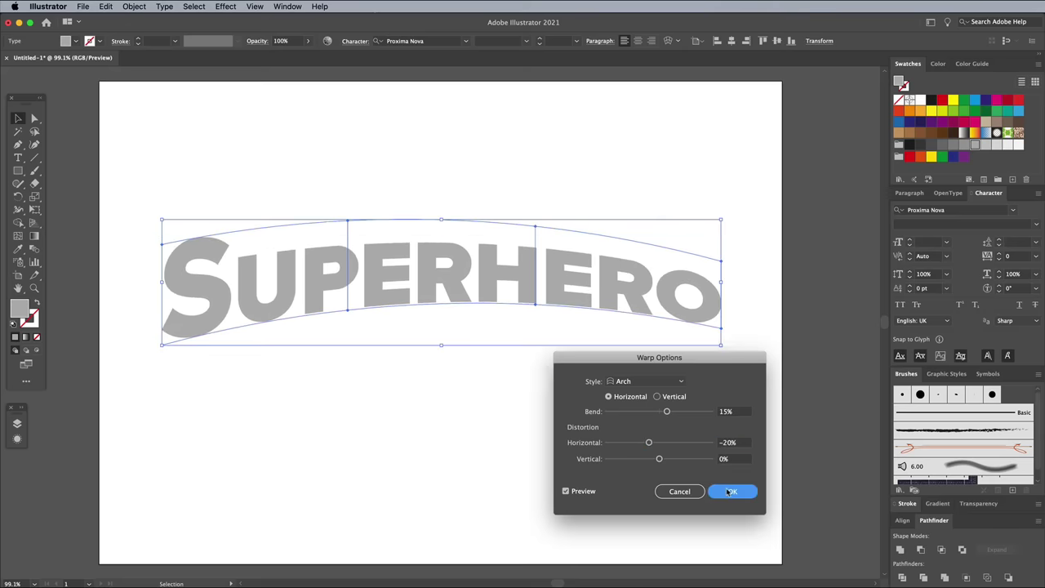
Step: Shear the arched title along the vertical axis at about -5°
left_click(134, 6)
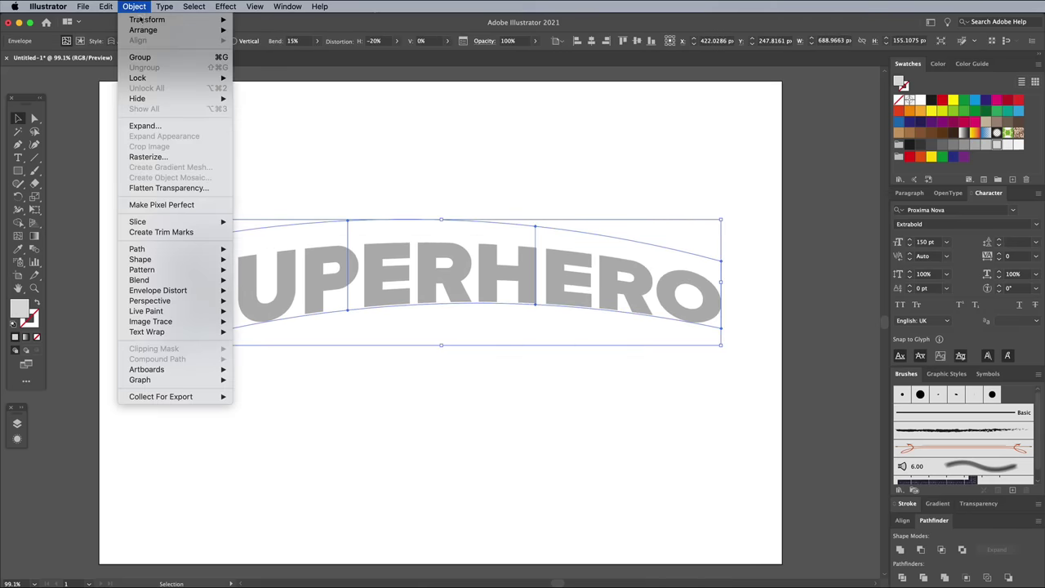
mouse_move(142, 20)
left_click(269, 81)
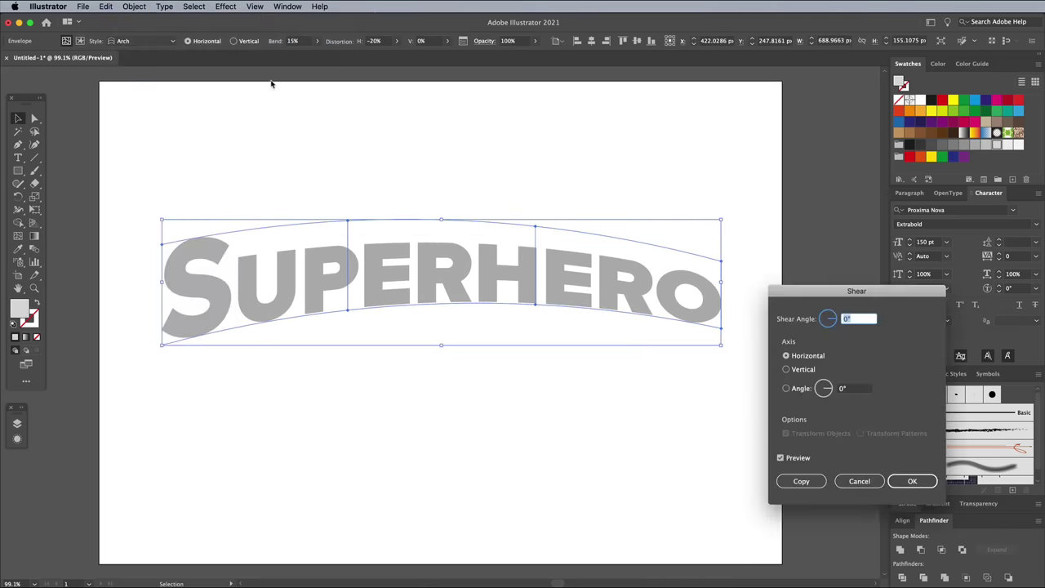
left_click(803, 369)
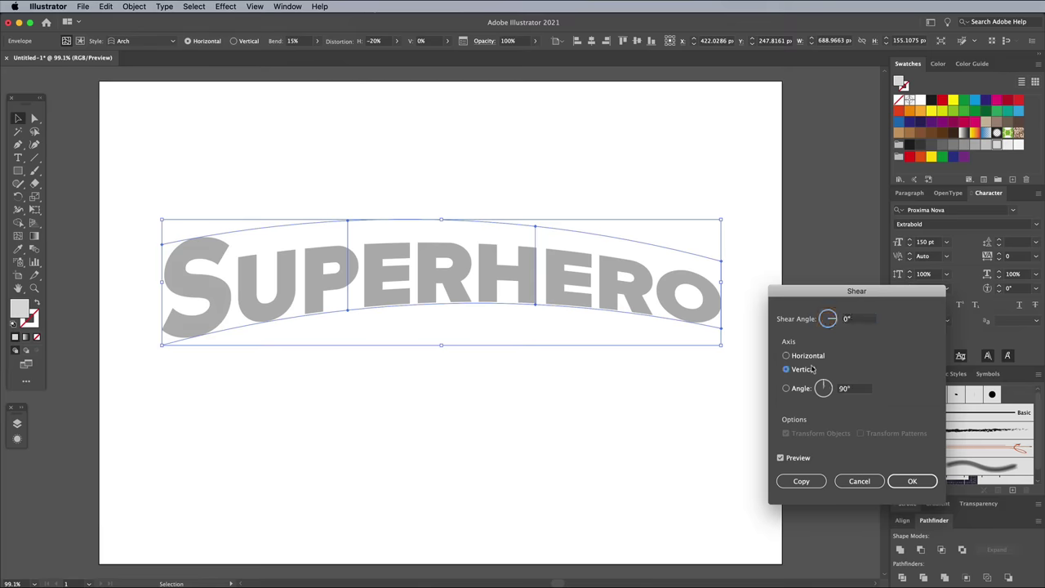
double_click(853, 318)
type("-10")
key("Tab")
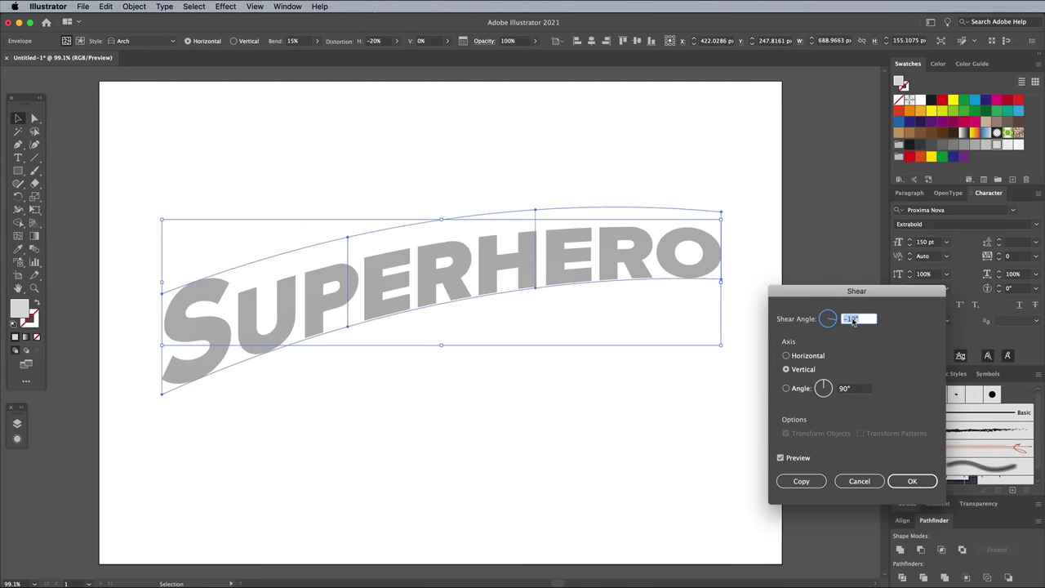
key("Up")
key("Up")
key("Up")
key("Up")
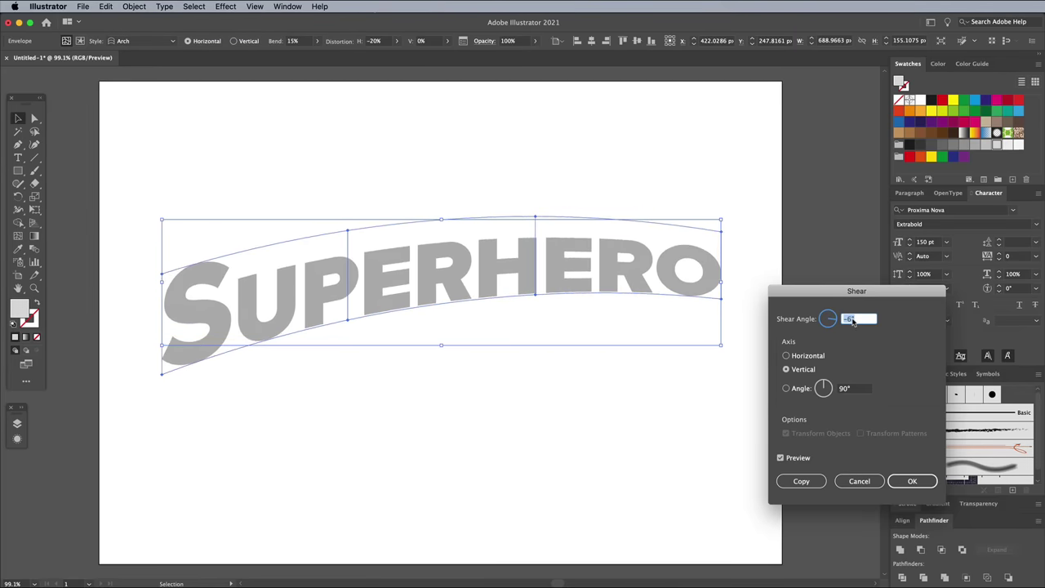
key("Up")
left_click(924, 481)
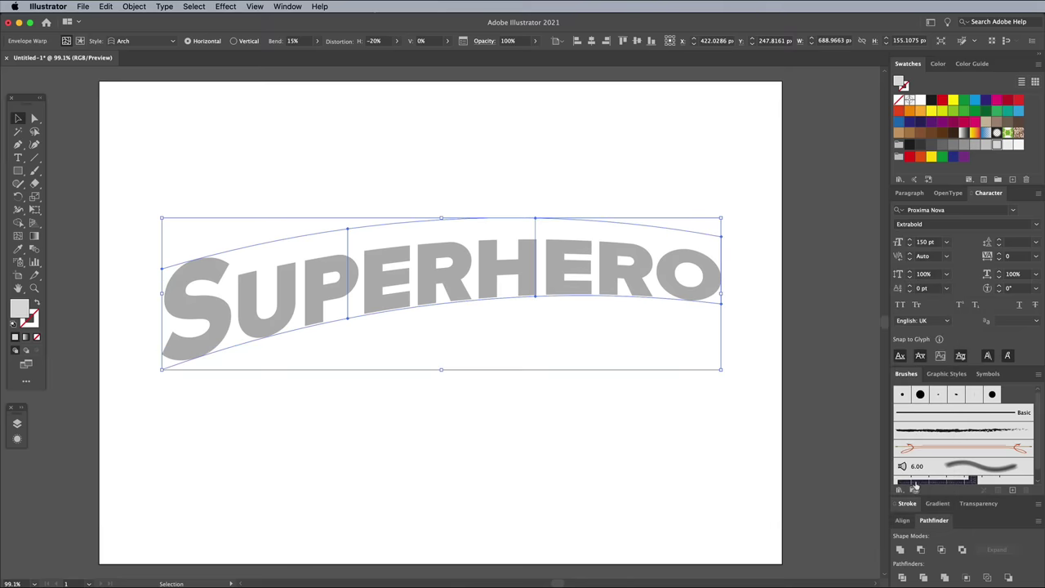
Step: Apply Extrude & Bevel with 100 pt extrusion depth and 45° perspective
left_click(234, 7)
mouse_move(245, 77)
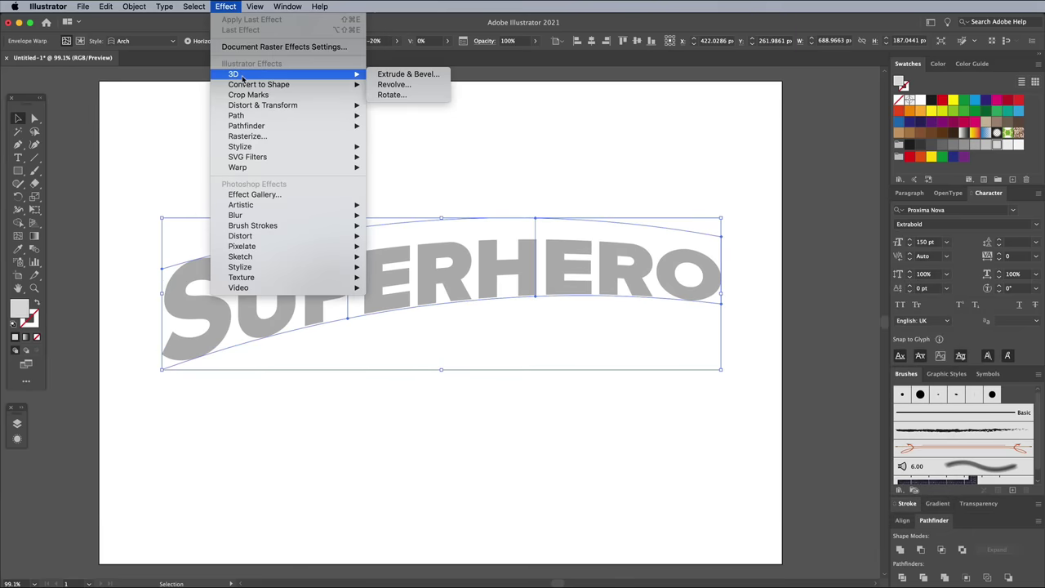
left_click(385, 74)
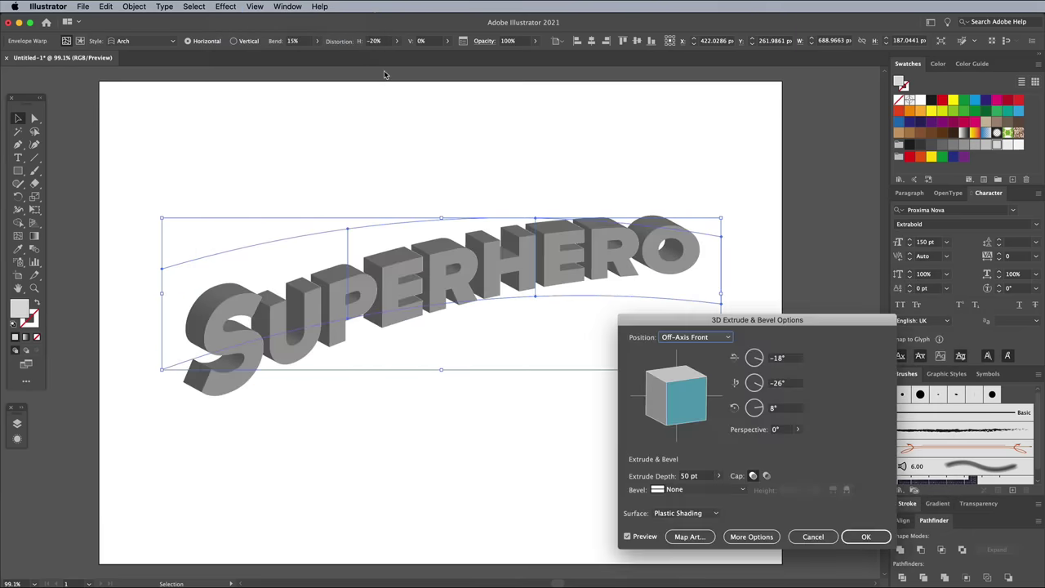
double_click(686, 476)
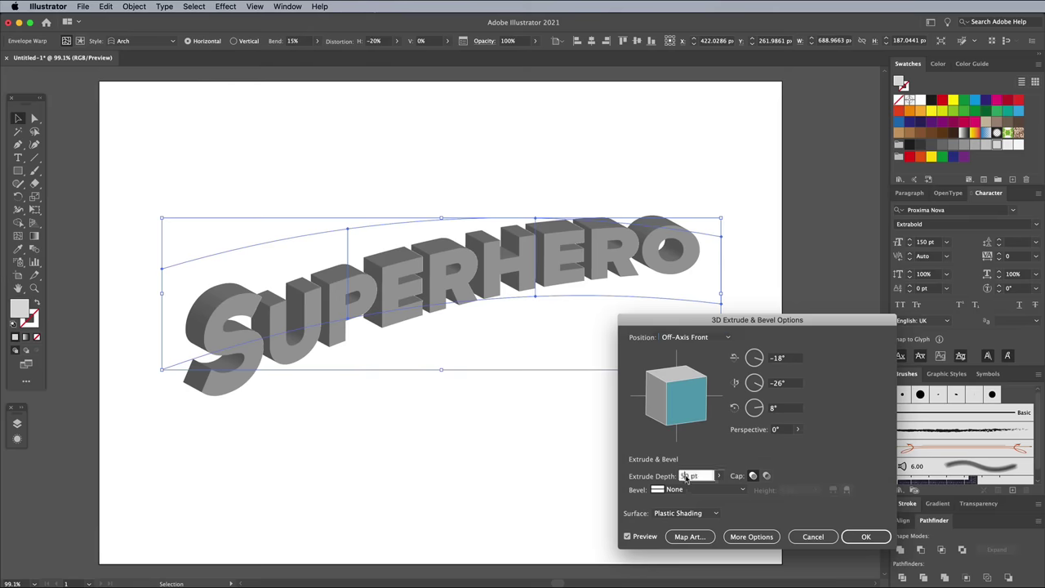
type("100")
key("Tab")
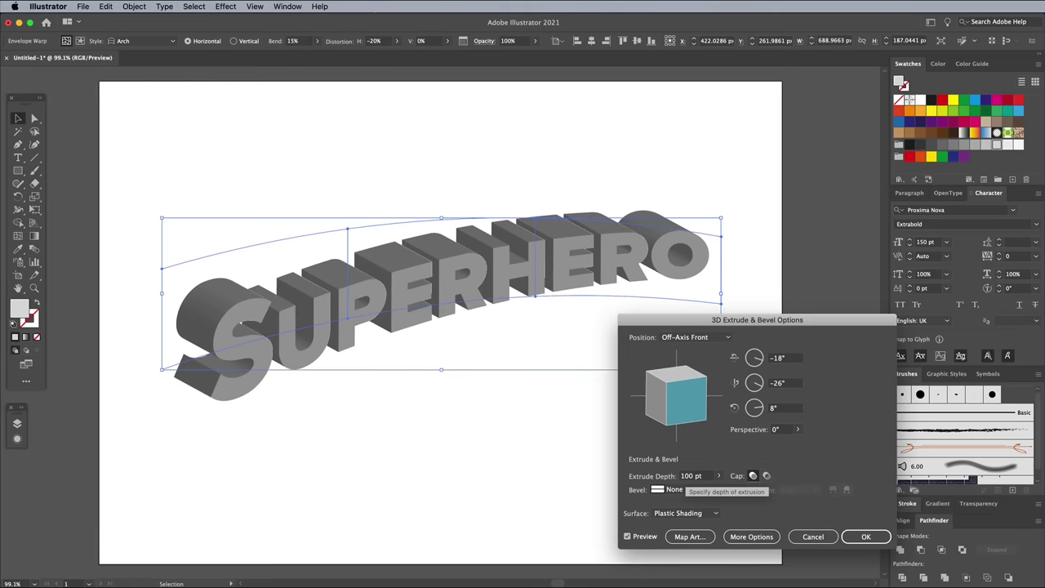
double_click(776, 431)
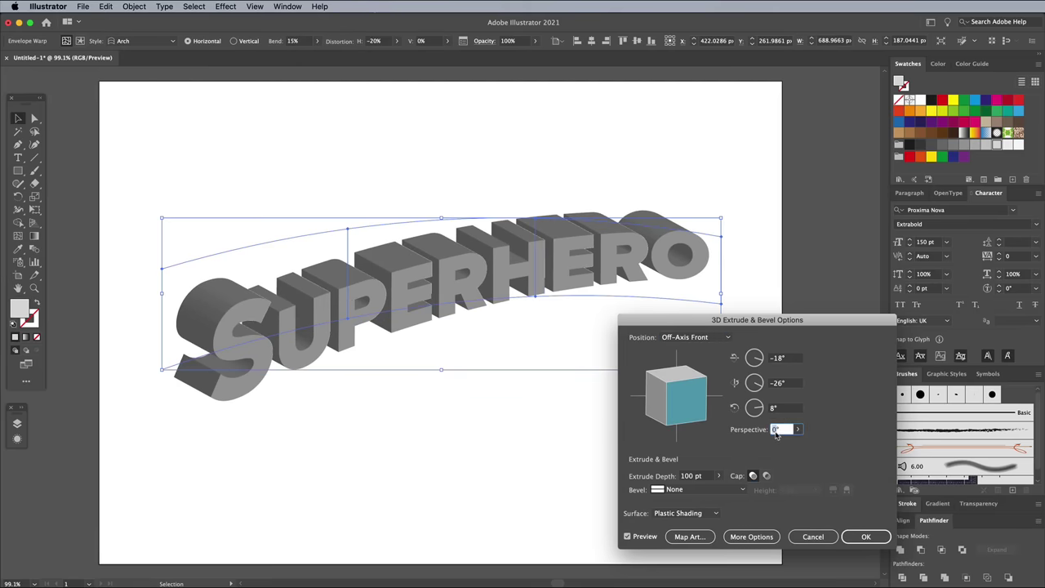
type("45")
key("Tab")
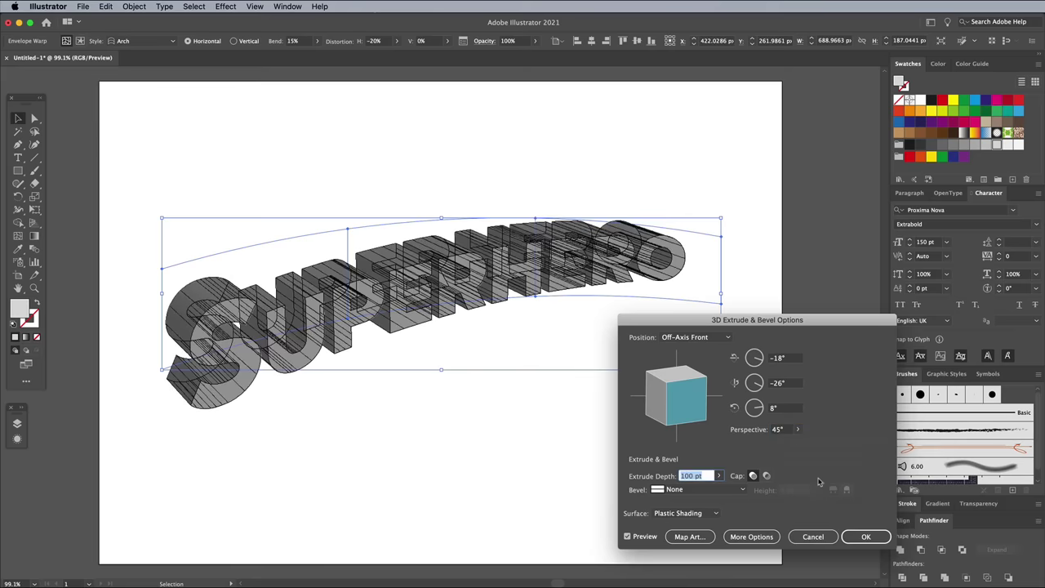
left_click(864, 537)
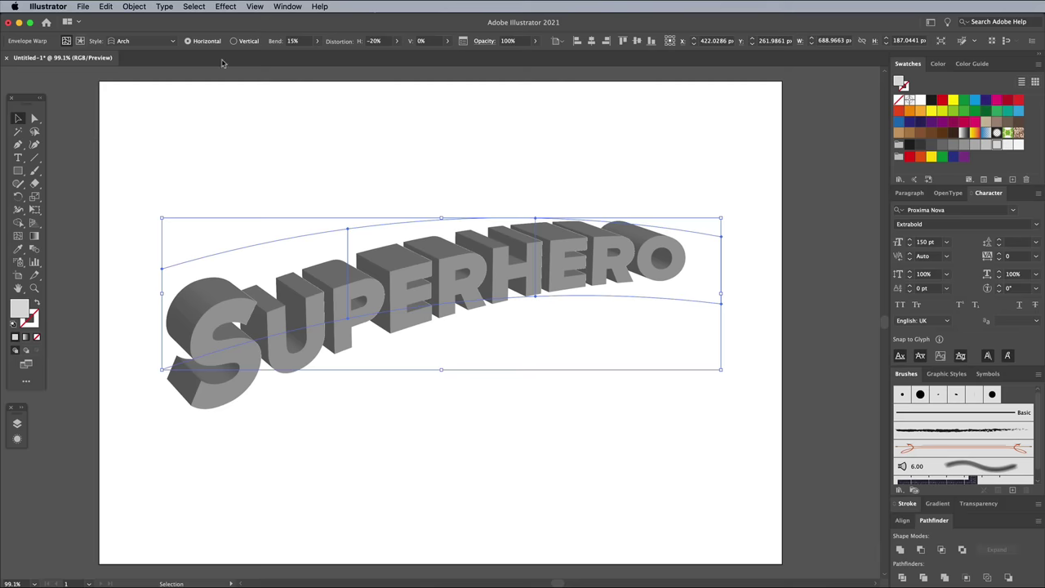
Step: Expand the 3D text's appearance and ungroup the artwork twice
left_click(134, 6)
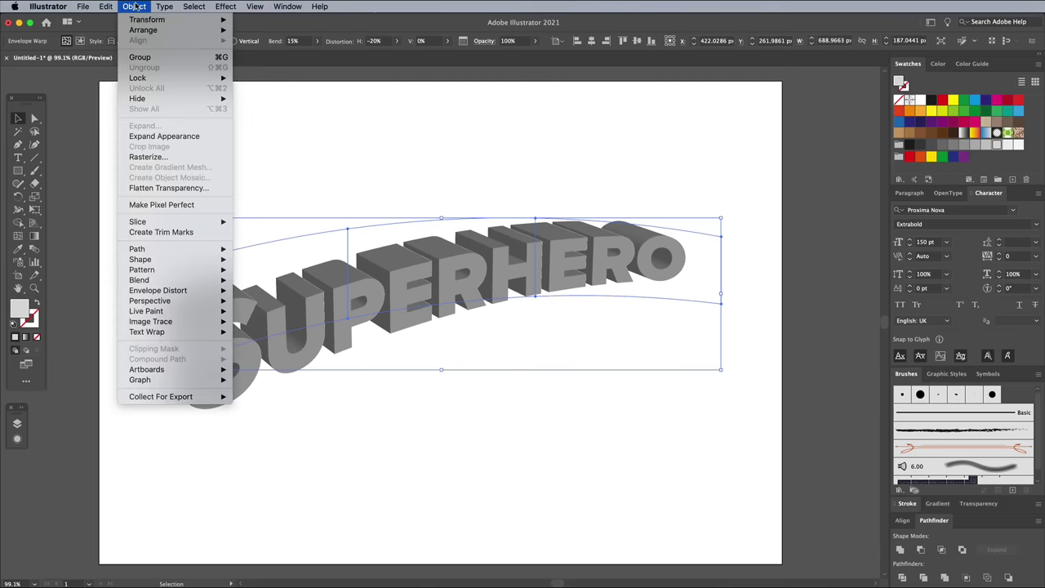
left_click(160, 137)
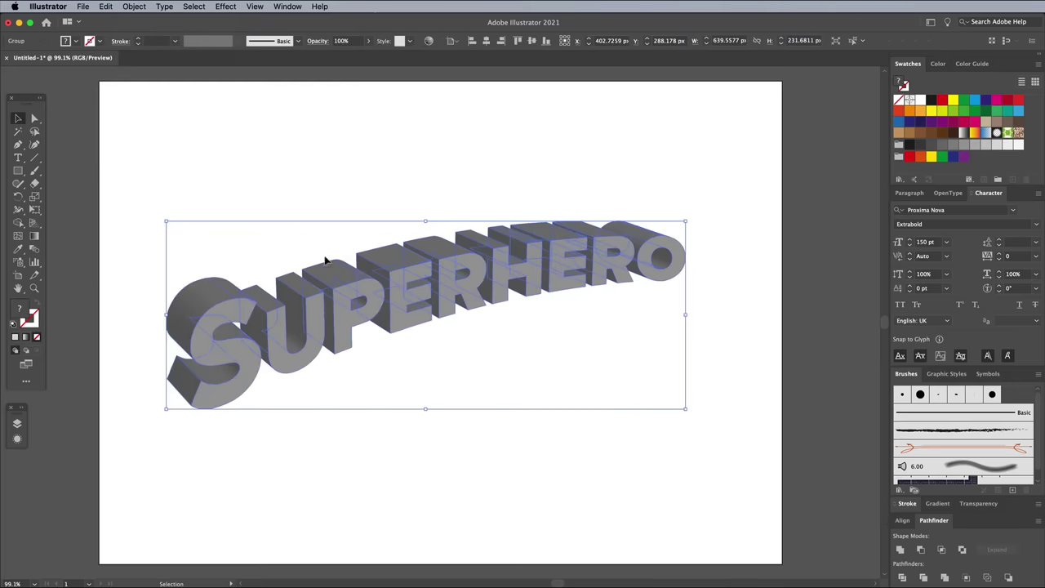
right_click(359, 285)
left_click(381, 373)
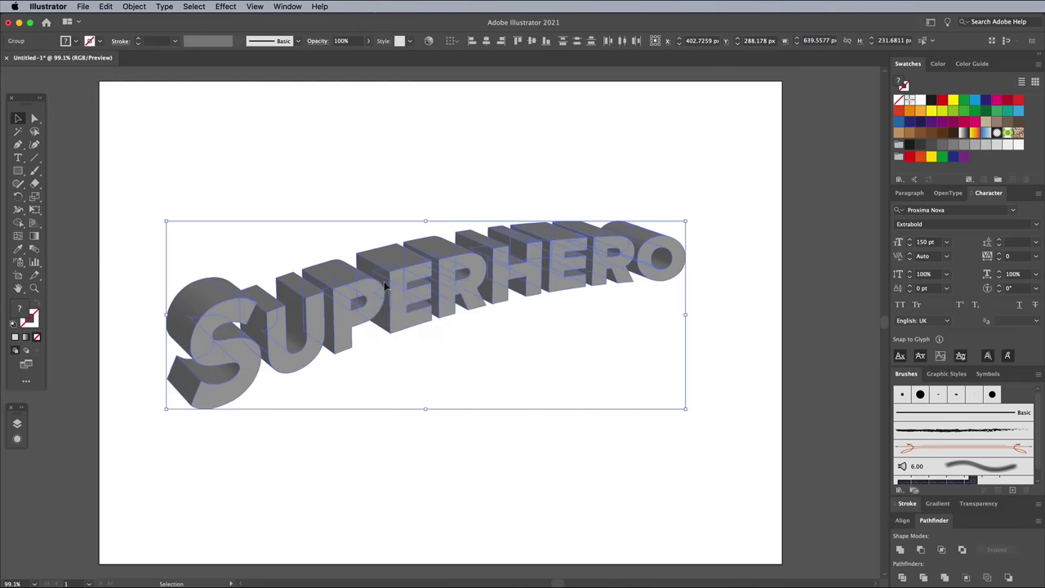
right_click(387, 271)
left_click(400, 369)
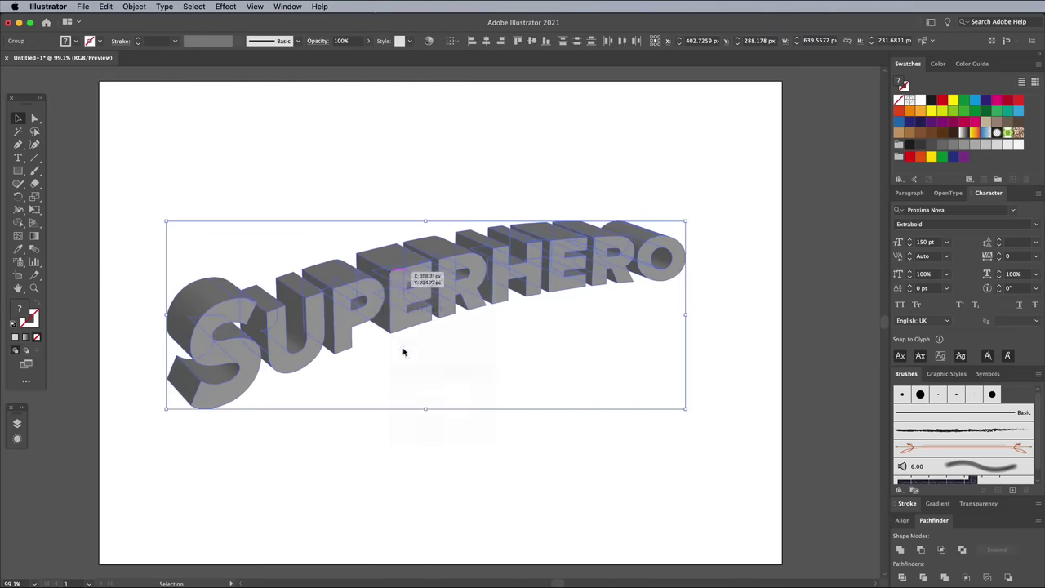
right_click(399, 272)
left_click(350, 236)
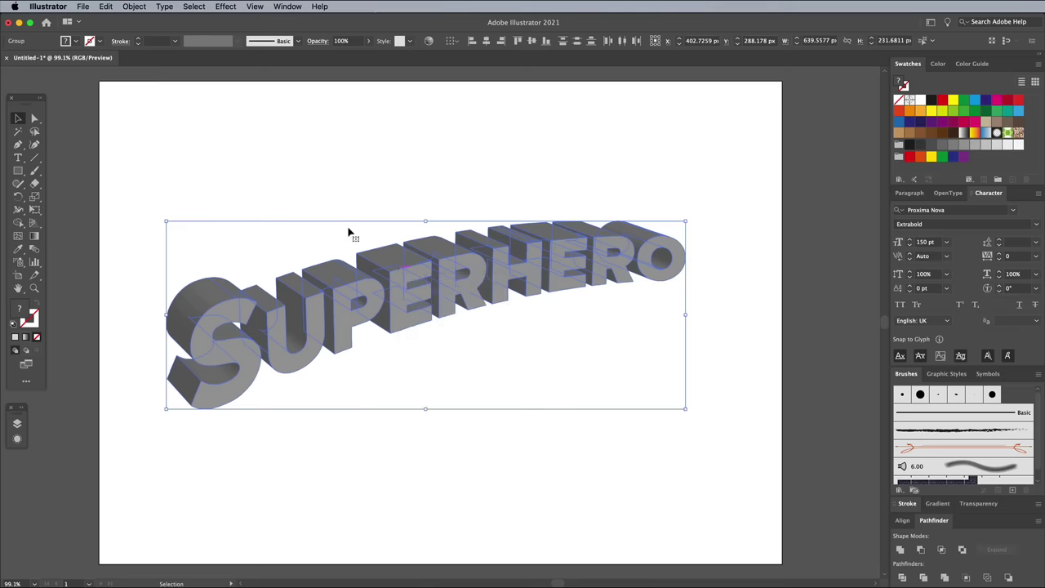
Step: Give all letter pieces a black 2 pt stroke with round corner joins
left_click(31, 325)
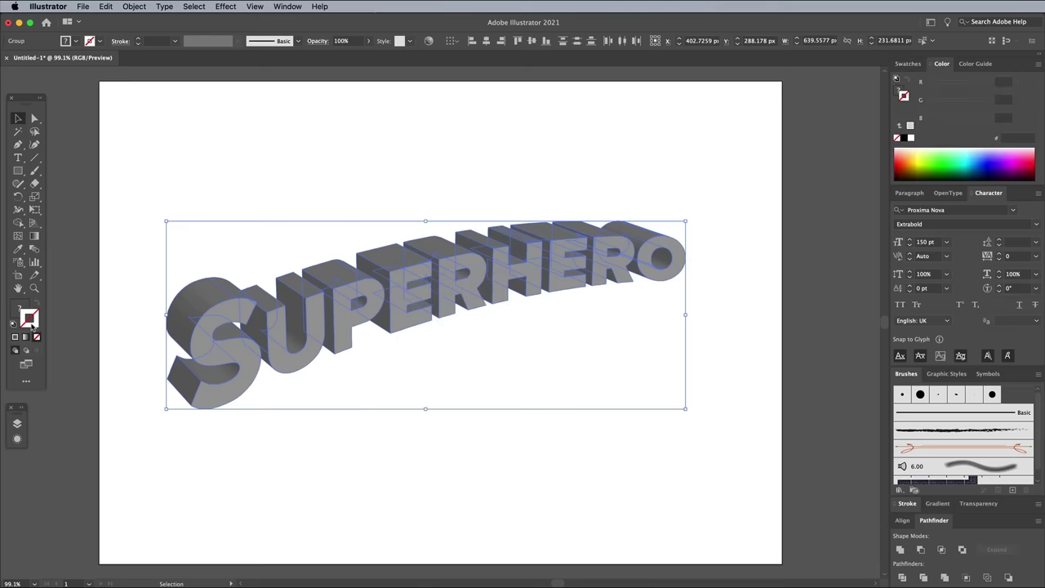
left_click(904, 138)
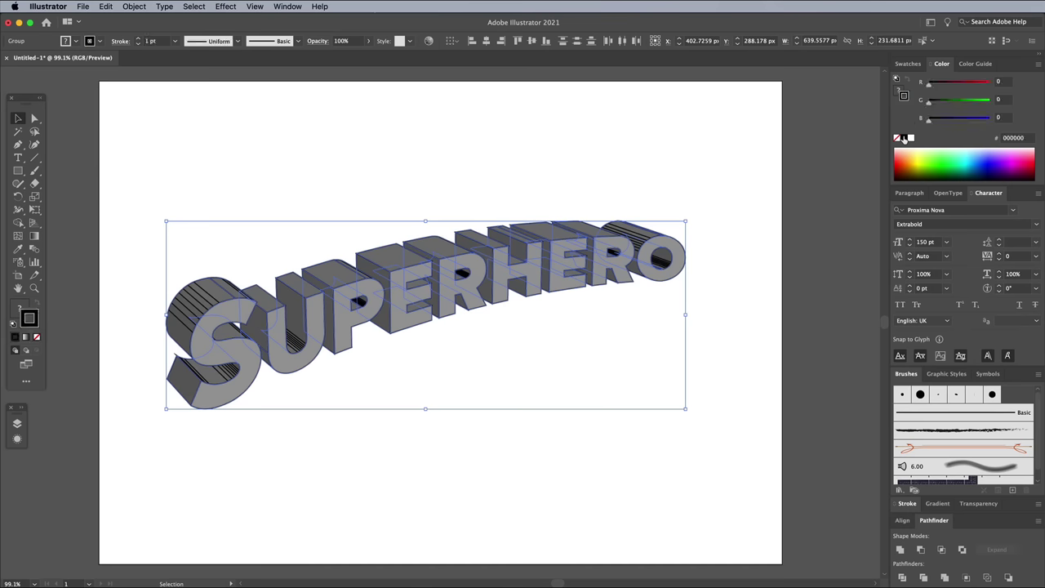
left_click(909, 504)
left_click(933, 473)
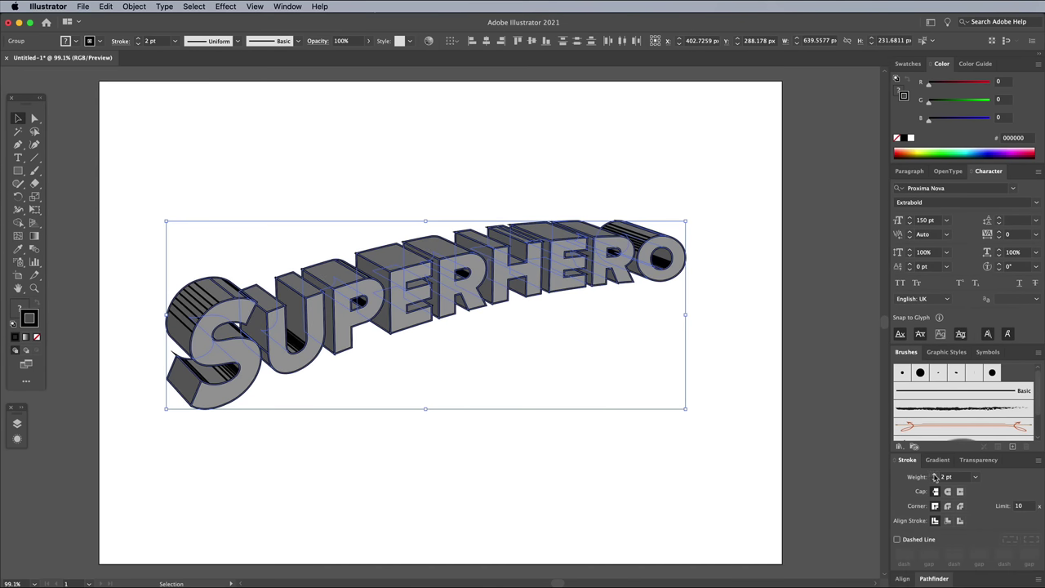
scroll(478, 327, "up", 6)
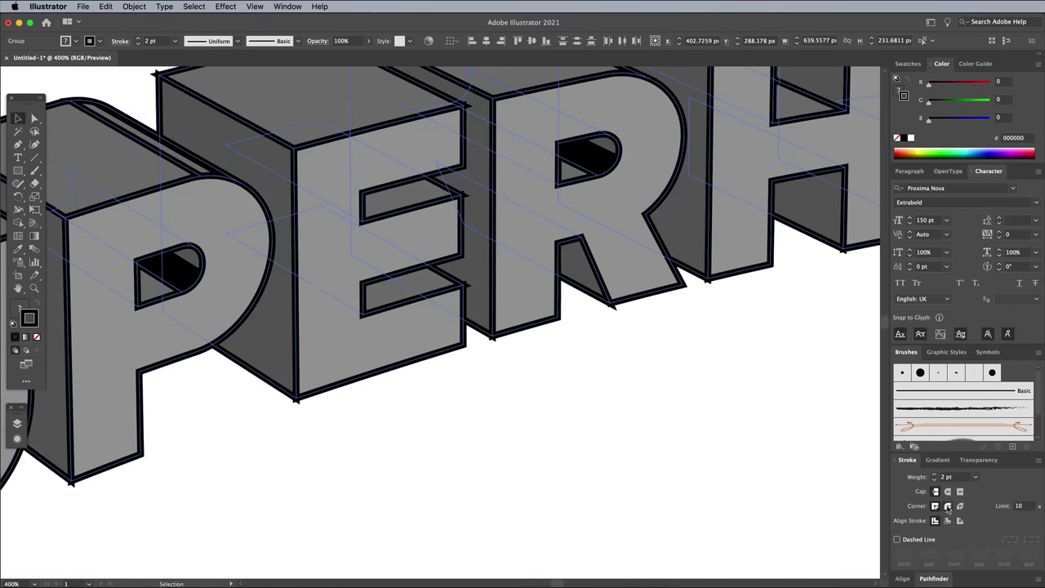
left_click(947, 505)
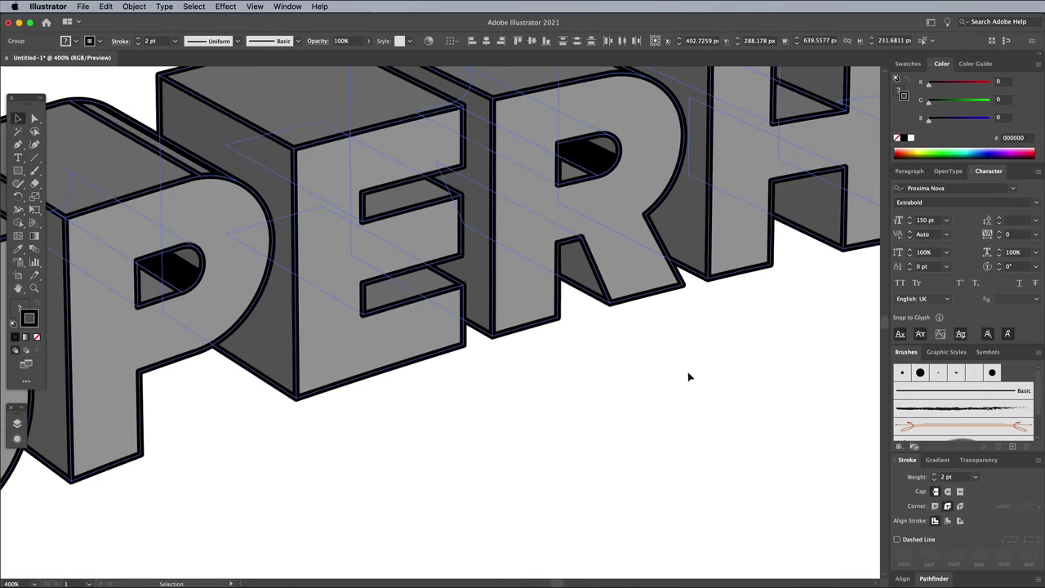
key("super+1")
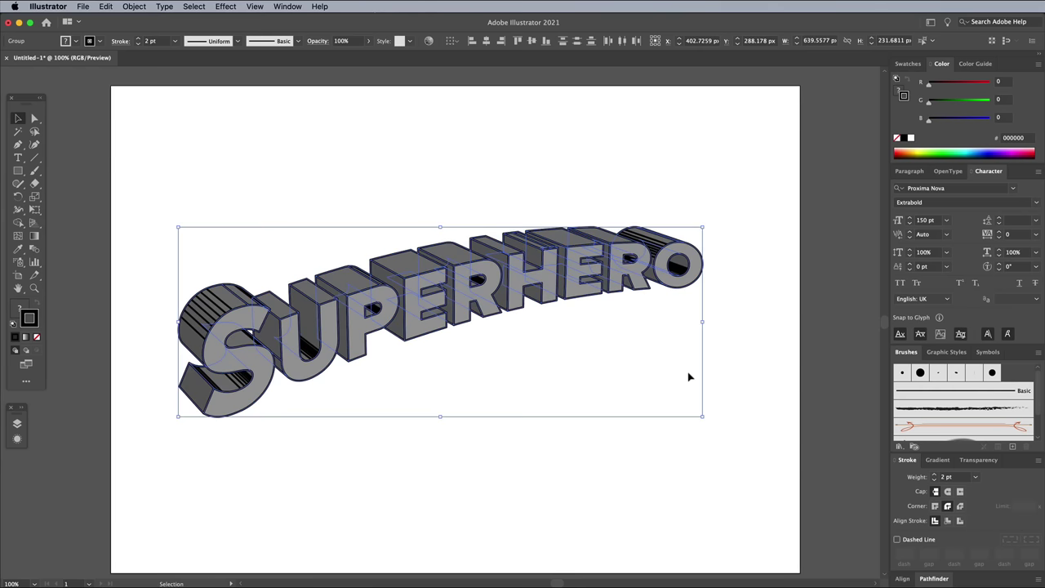
Step: Fill the whole SUPERHERO artwork black, then deselect it
left_click(21, 311)
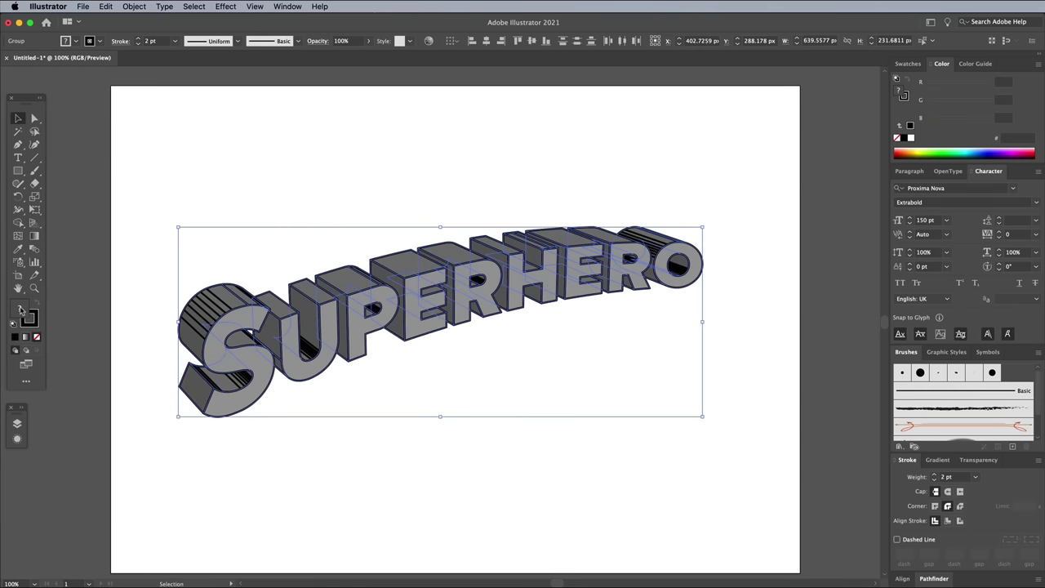
left_click(909, 127)
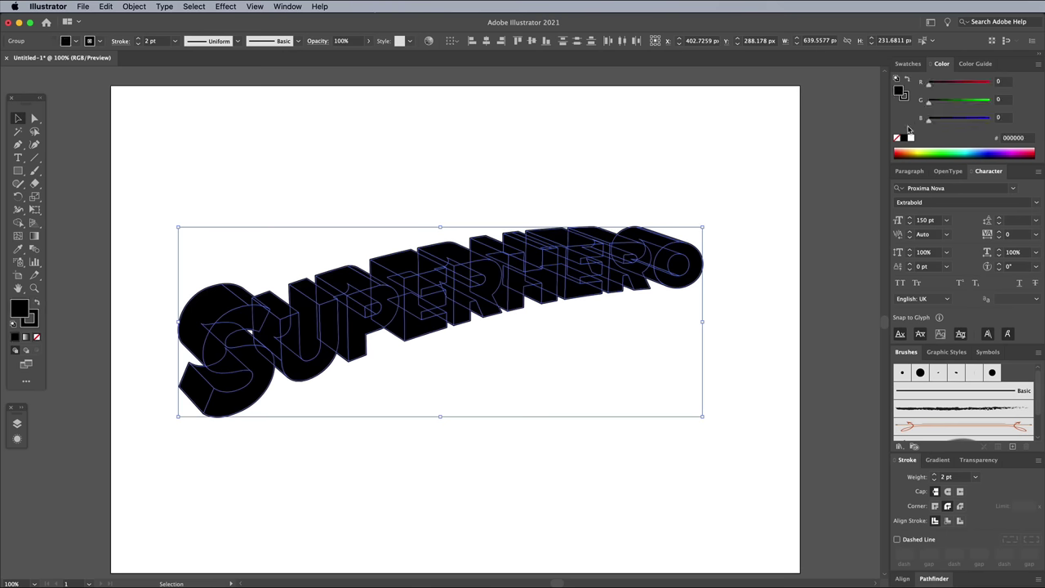
left_click(418, 454)
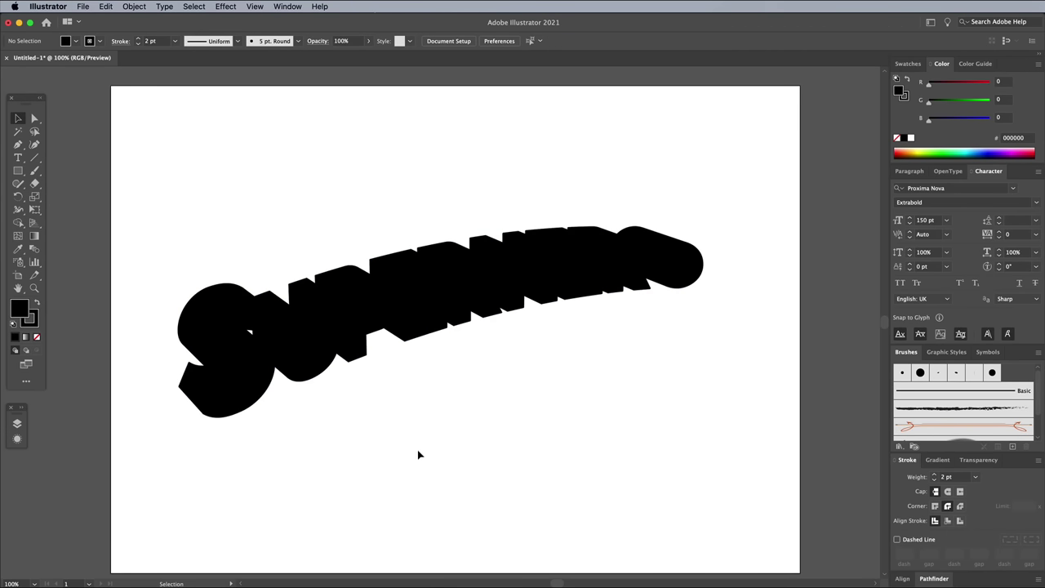
Step: Select the front faces of all nine SUPERHERO letters
left_click(270, 367)
left_click(318, 334, "shift")
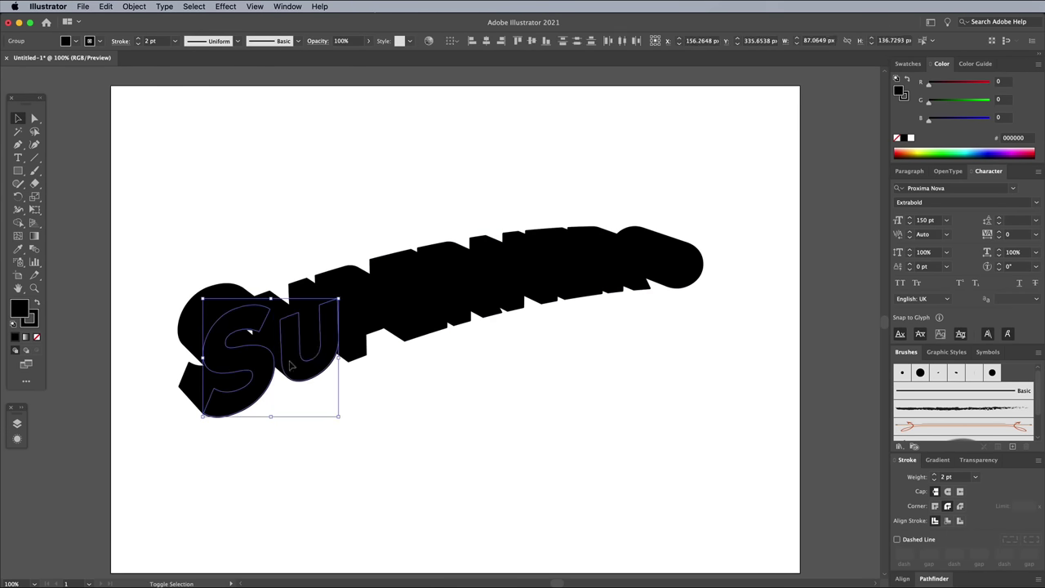
left_click(409, 325, "shift")
left_click(429, 306, "shift")
left_click(472, 298, "shift")
left_click(527, 287, "shift")
left_click(580, 279, "shift")
left_click(624, 274, "shift")
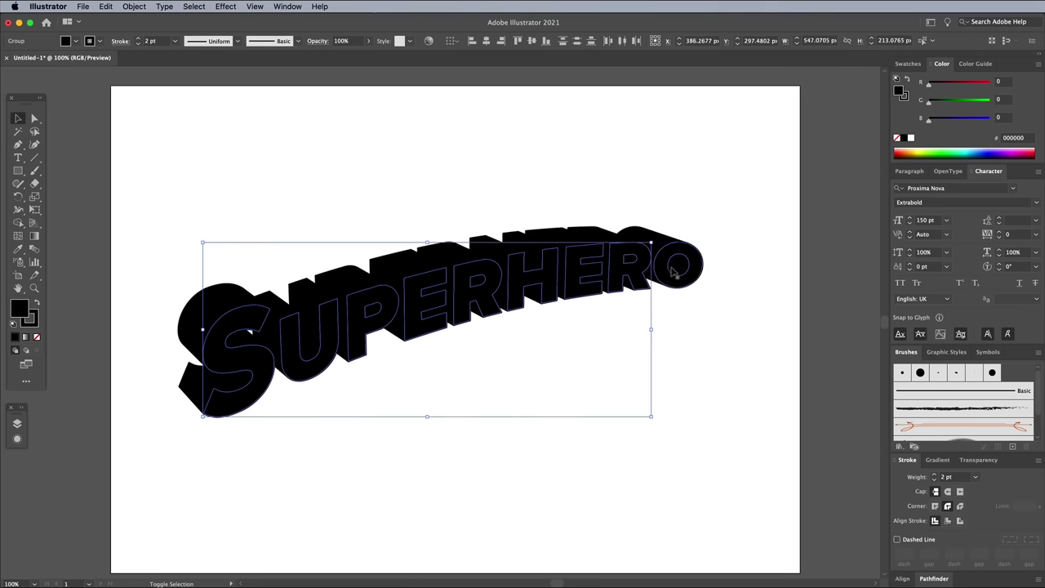
left_click(676, 267, "shift")
Step: Colour the selected front faces red with R 250, G 20, B 50
left_click(1003, 82)
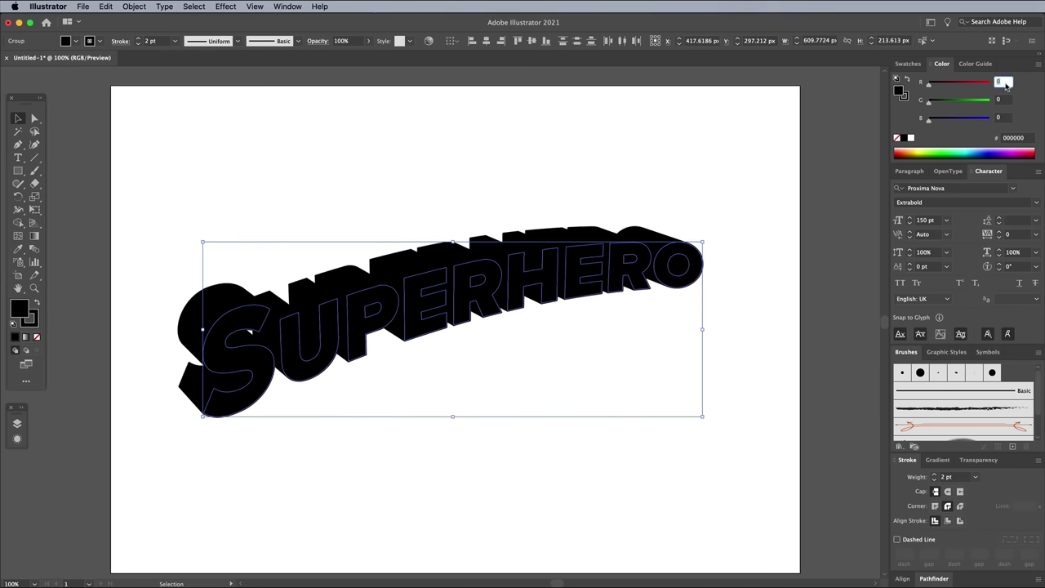
key("Tab")
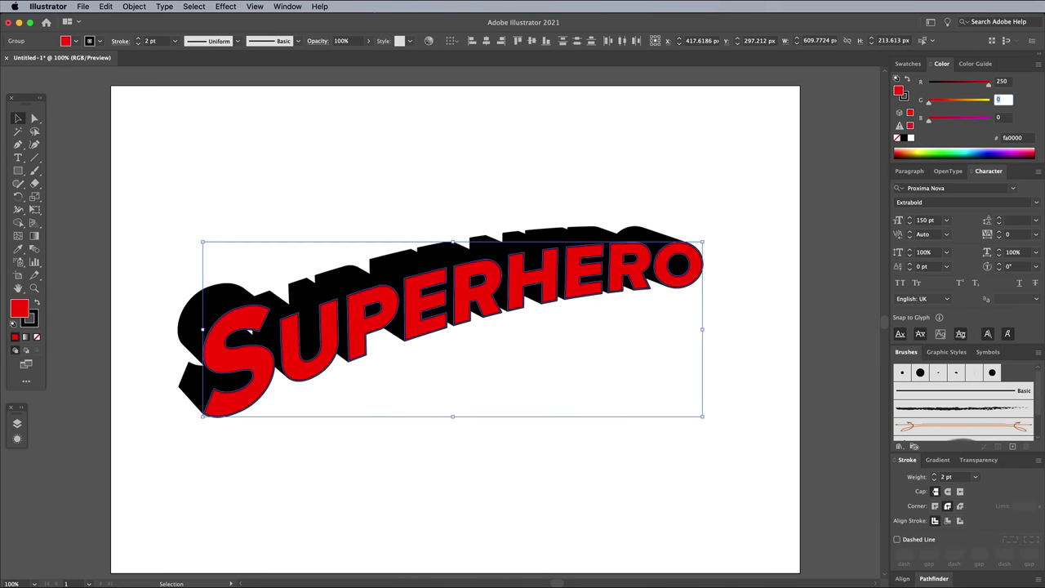
type("20")
key("Tab")
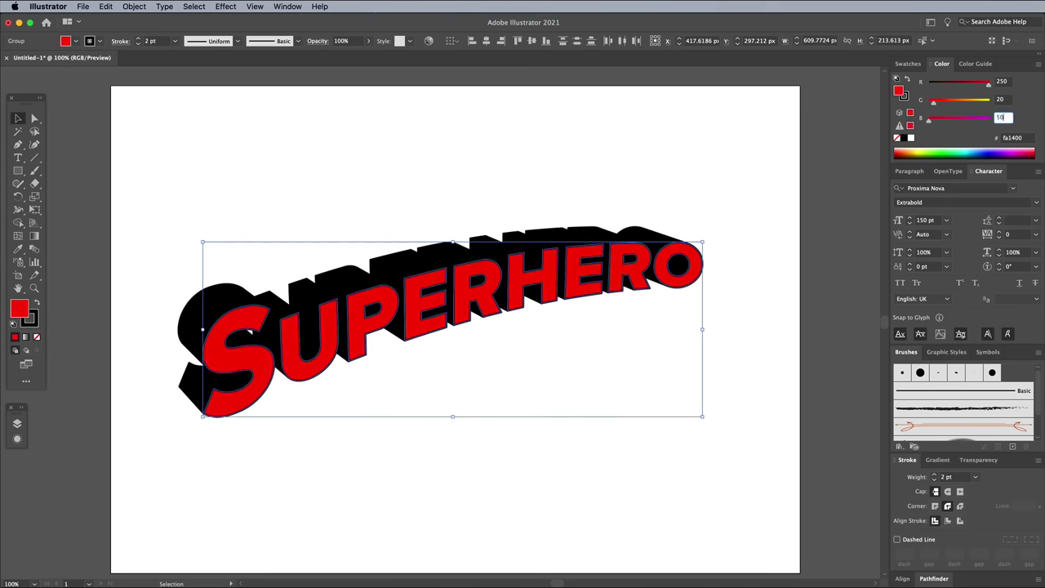
key("Tab")
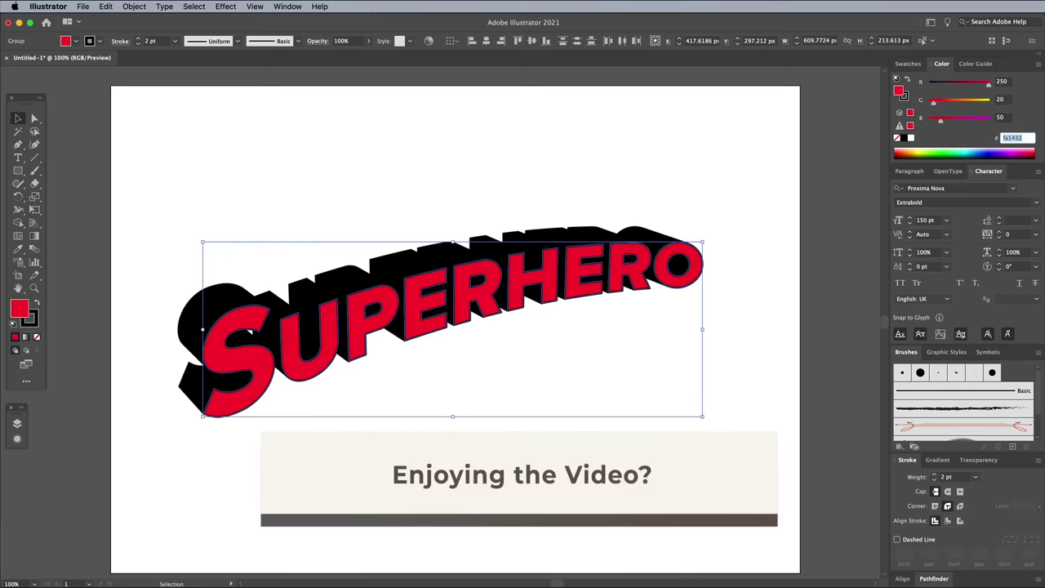
Step: Select the top extrusion faces of every letter and colour them with the blue swatch
left_click(603, 339)
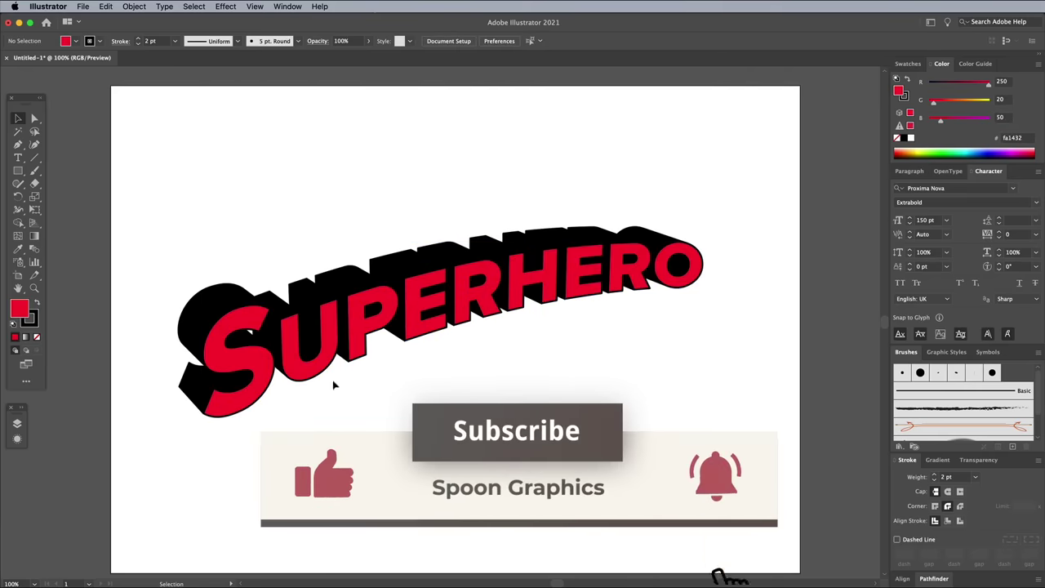
left_click(245, 299)
left_click(237, 296, "shift")
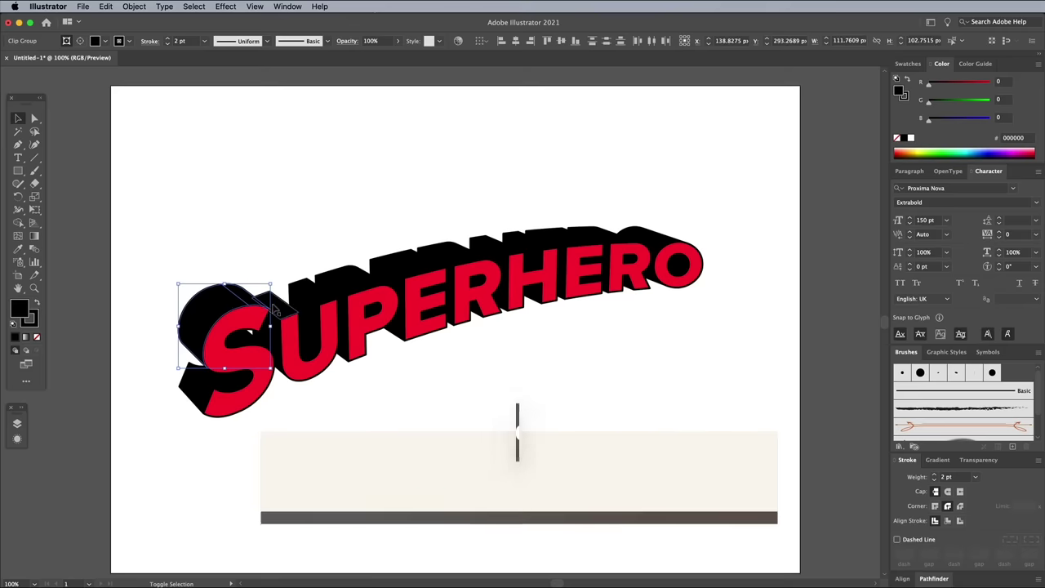
left_click(323, 284, "shift")
left_click(369, 280, "shift")
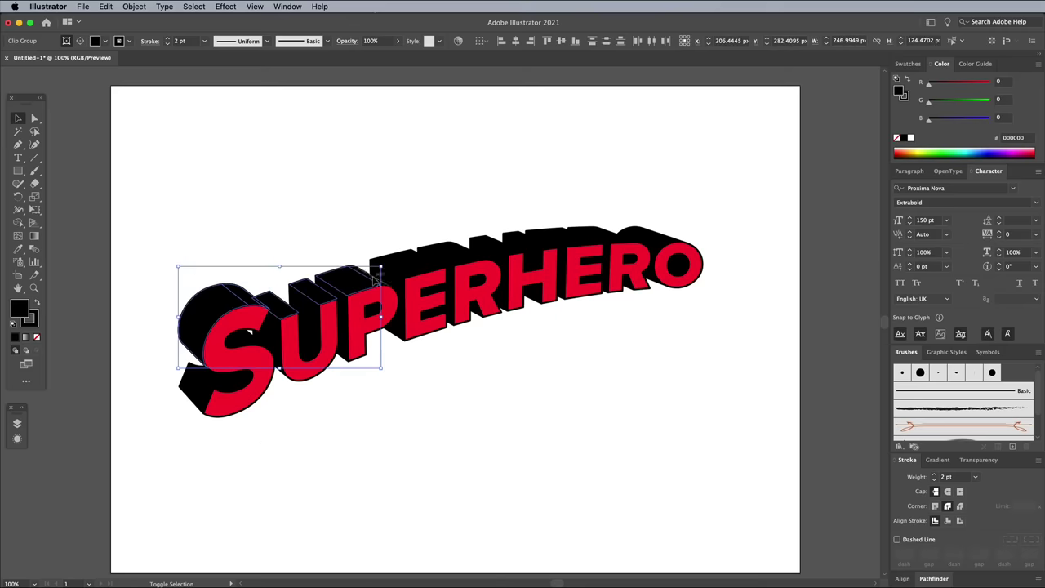
left_click(388, 275, "shift")
left_click(441, 258, "shift")
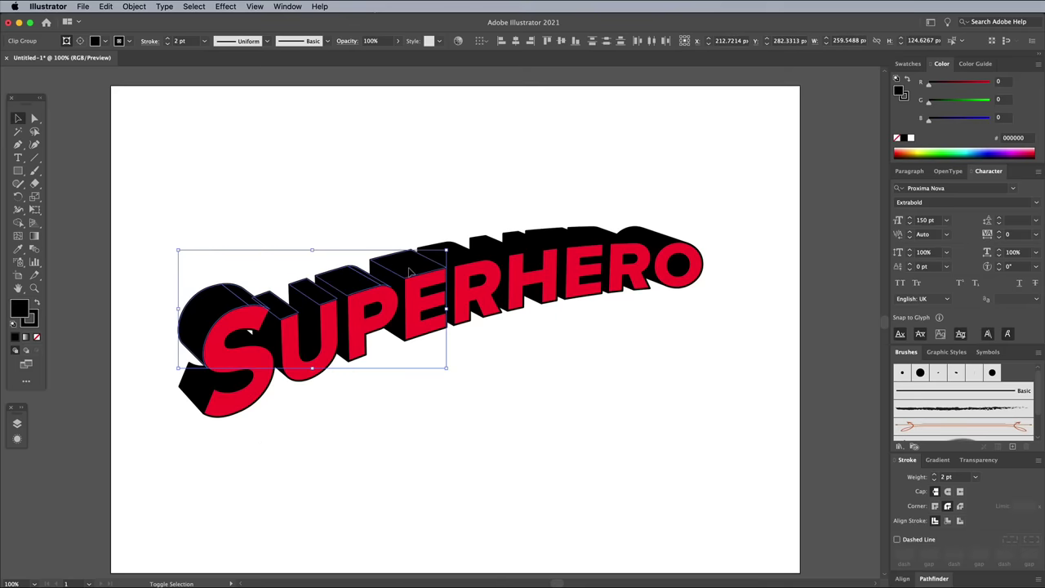
left_click(486, 249, "shift")
left_click(529, 250, "shift")
left_click(543, 245, "shift")
left_click(553, 245, "shift")
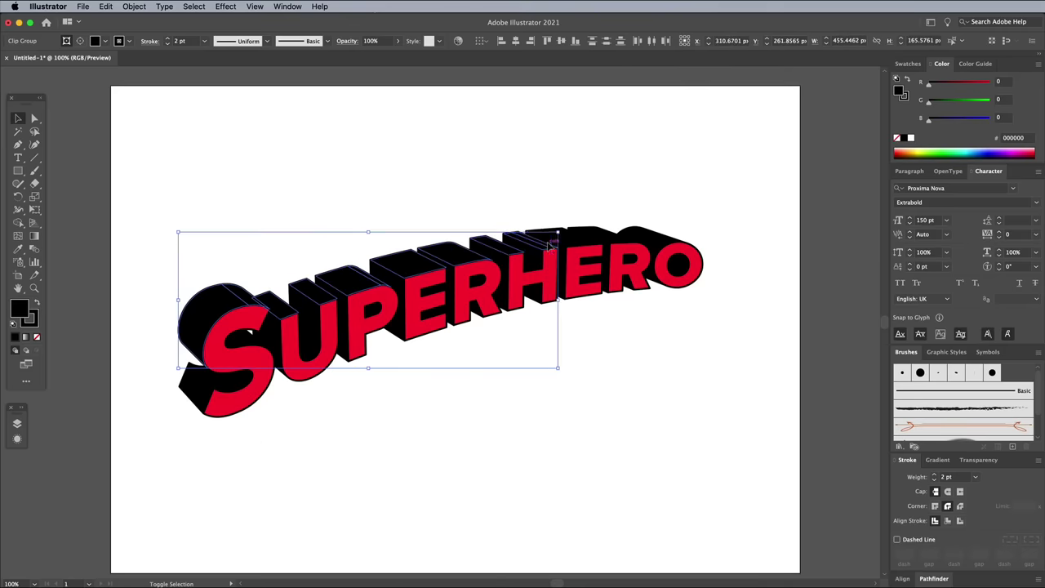
left_click(600, 237, "shift")
left_click(639, 235, "shift")
left_click(663, 240, "shift")
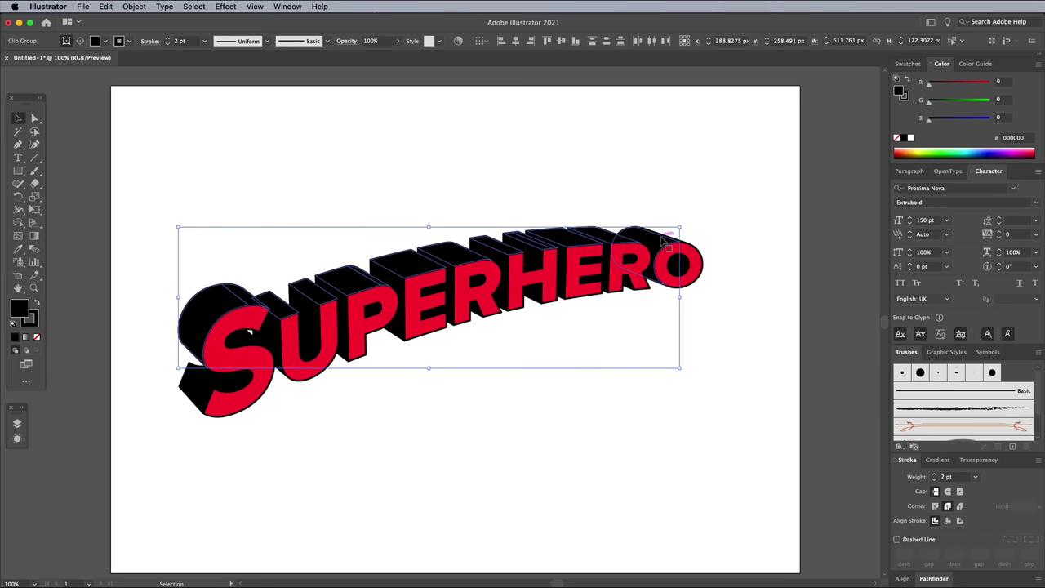
left_click(907, 63)
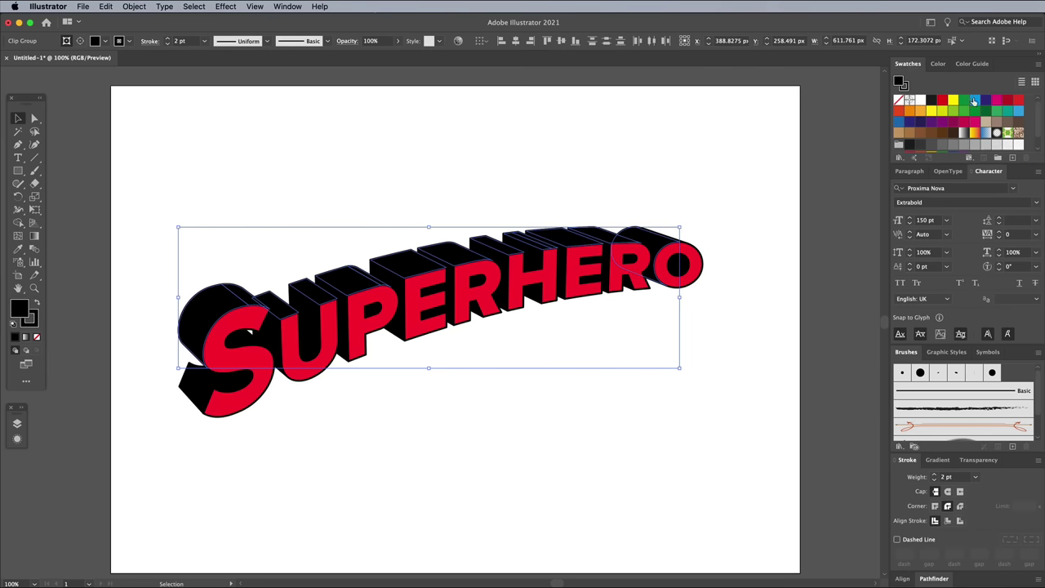
left_click(973, 100)
Step: Fill the inner faces of the E's blue as well
left_click(696, 357)
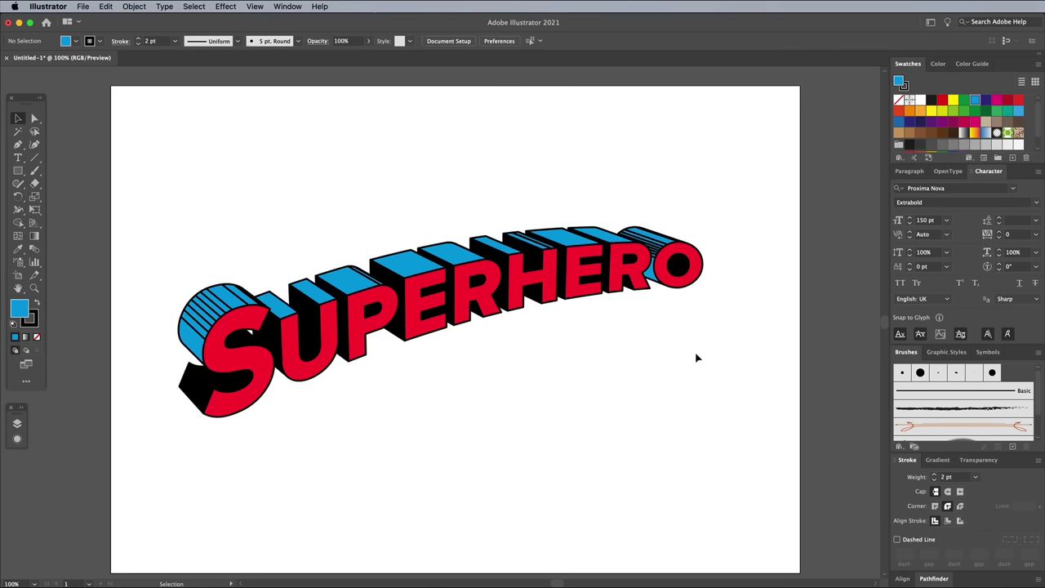
key("super+equal")
key("super+equal")
key("super+equal")
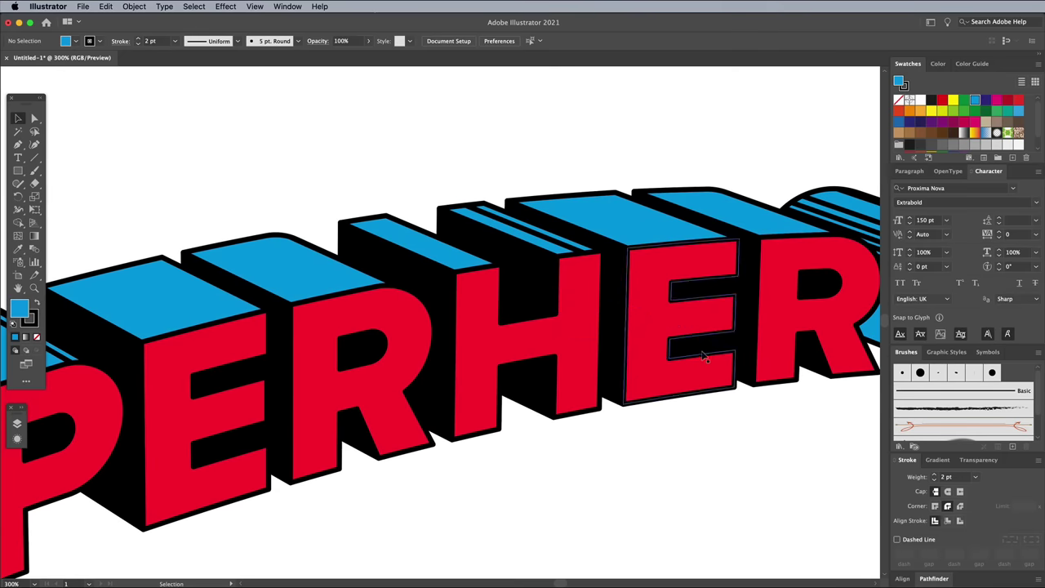
left_click(702, 357)
left_click(220, 457, "shift")
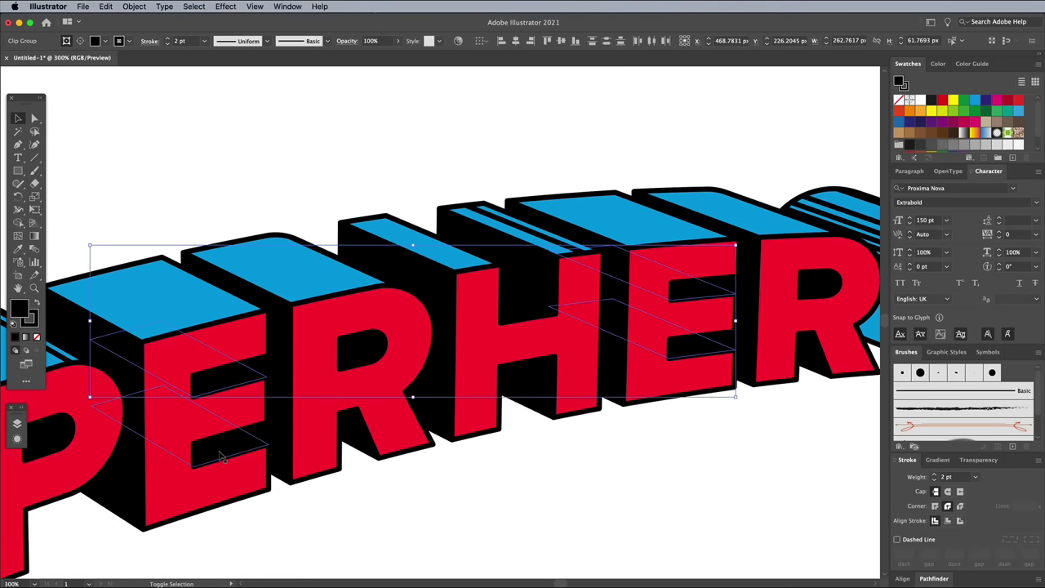
scroll(220, 456, "left", 10)
scroll(221, 455, "down", 5)
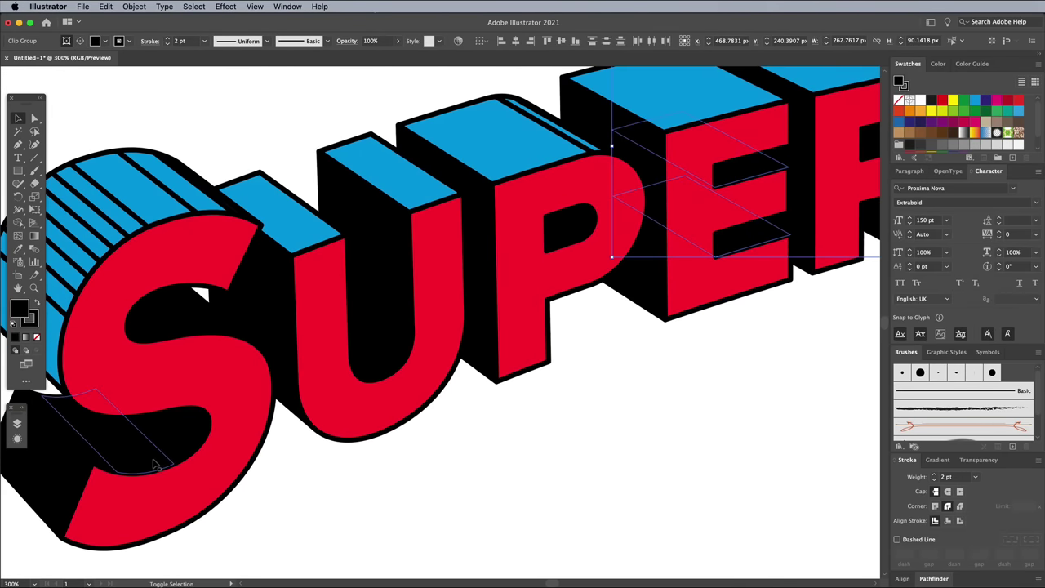
left_click(975, 99)
left_click(690, 400)
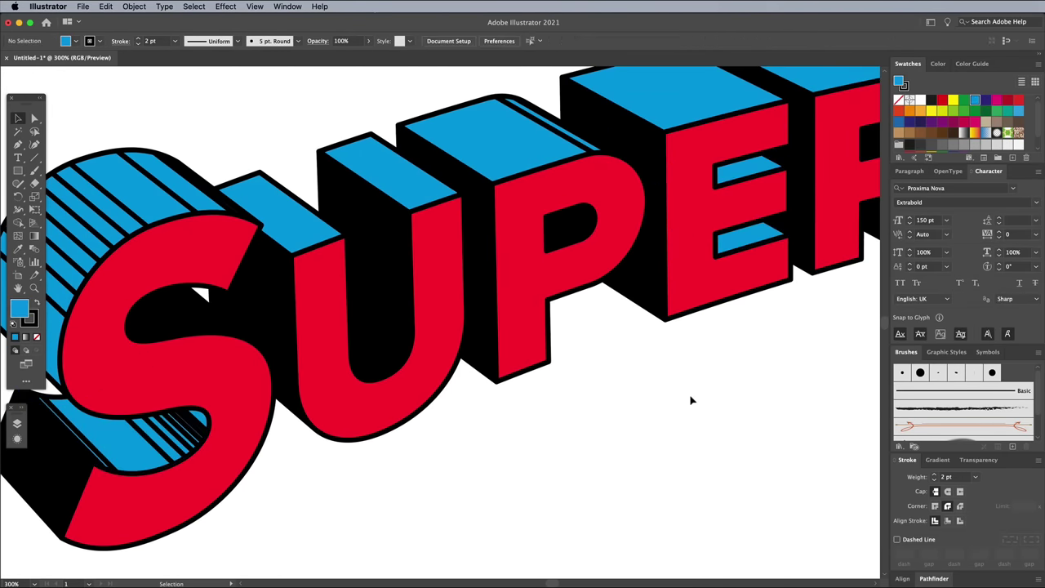
key("super+minus")
key("super+minus")
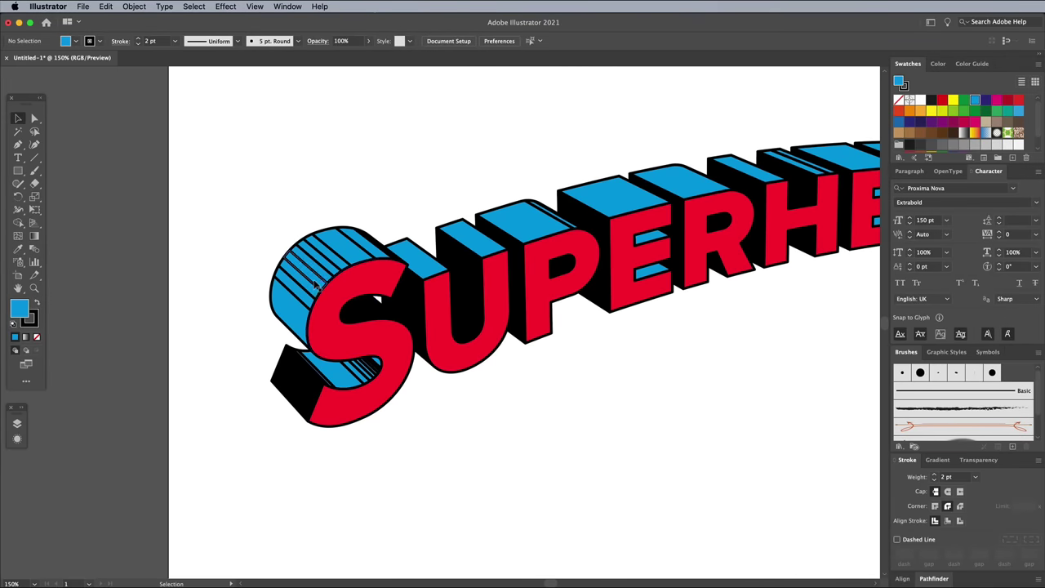
Step: Release the clipping mask on the S's striped side piece and ungroup its pieces
left_click(314, 284)
key("super+plus")
key("super+plus")
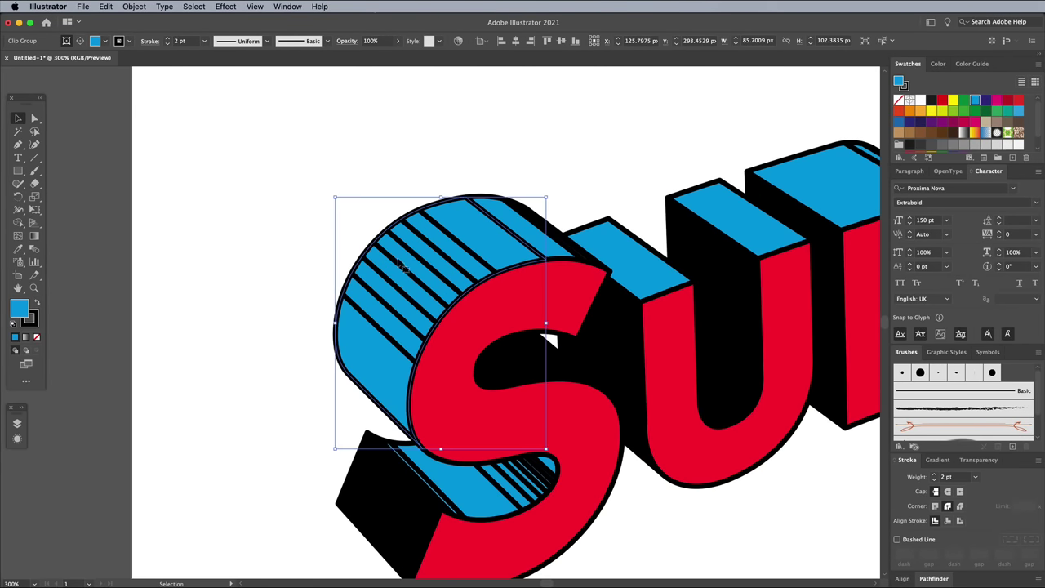
right_click(414, 259)
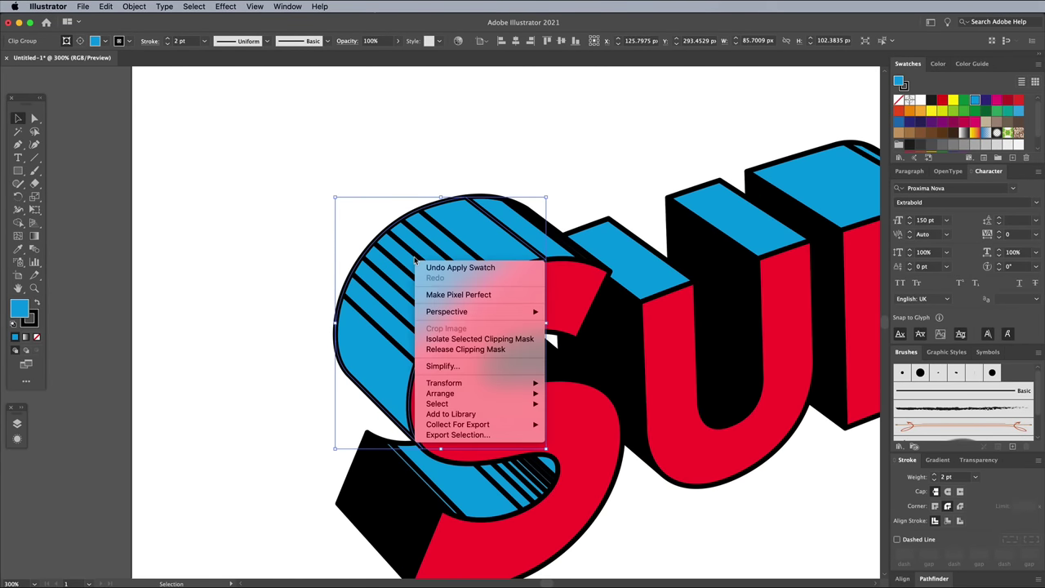
left_click(440, 349)
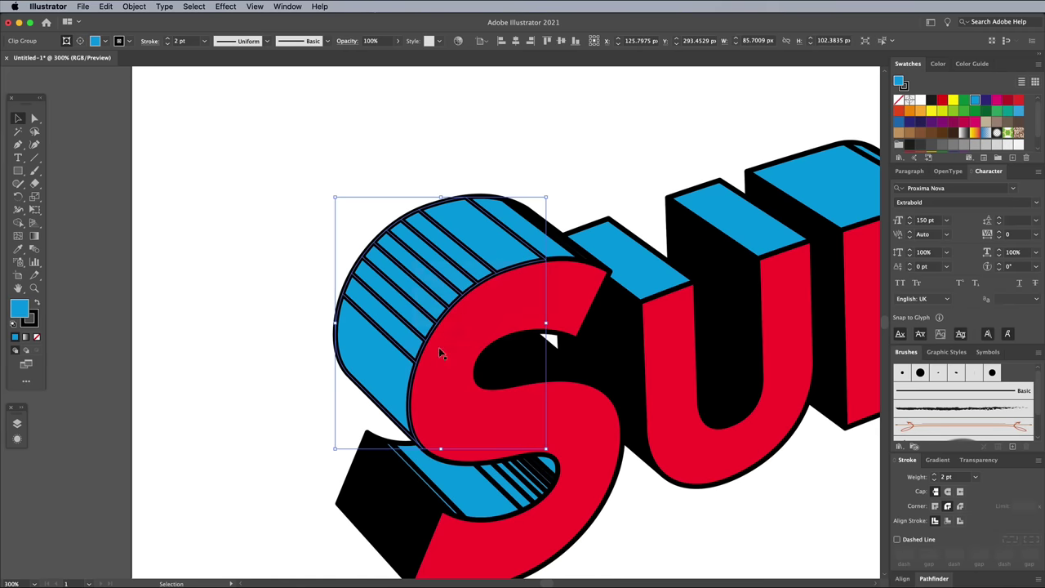
right_click(418, 275)
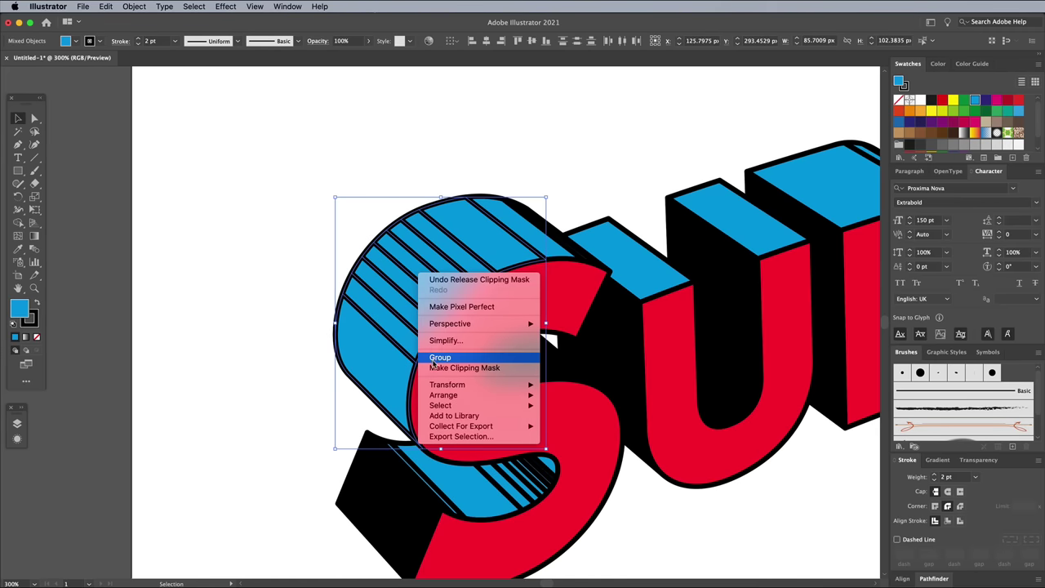
left_click(300, 263)
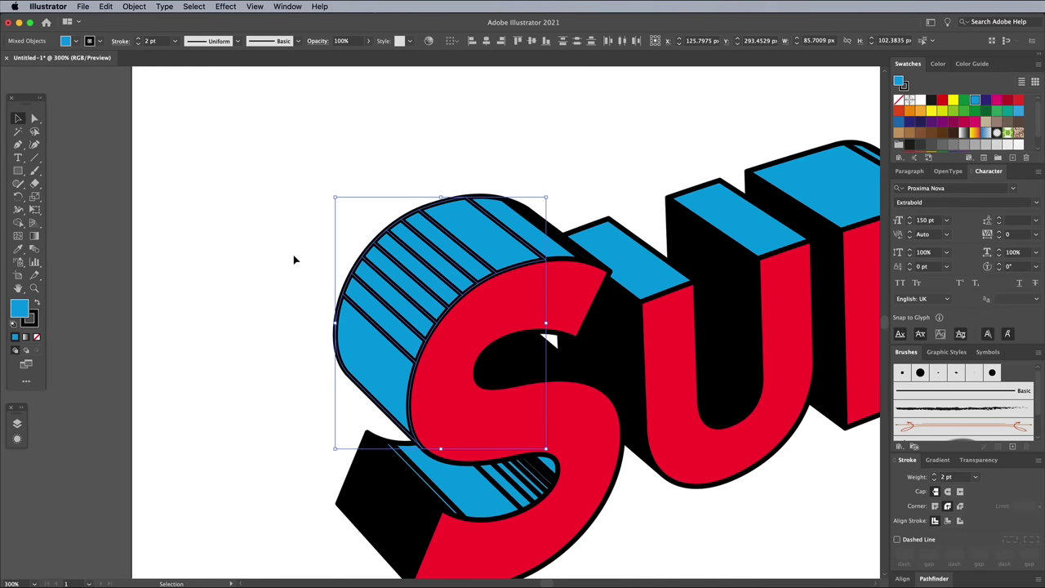
left_click(294, 259)
left_click(406, 268)
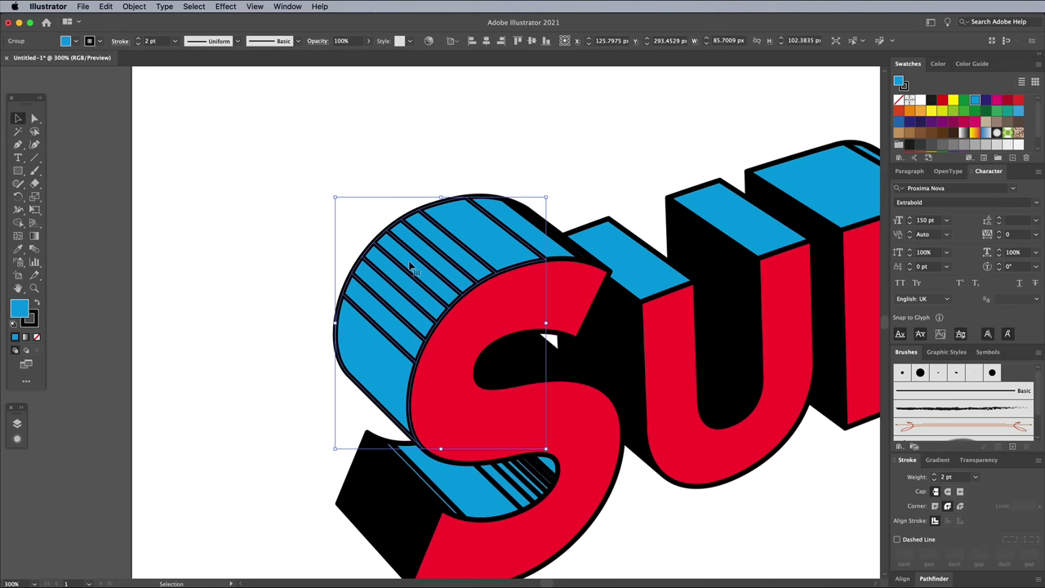
right_click(410, 267)
left_click(436, 353)
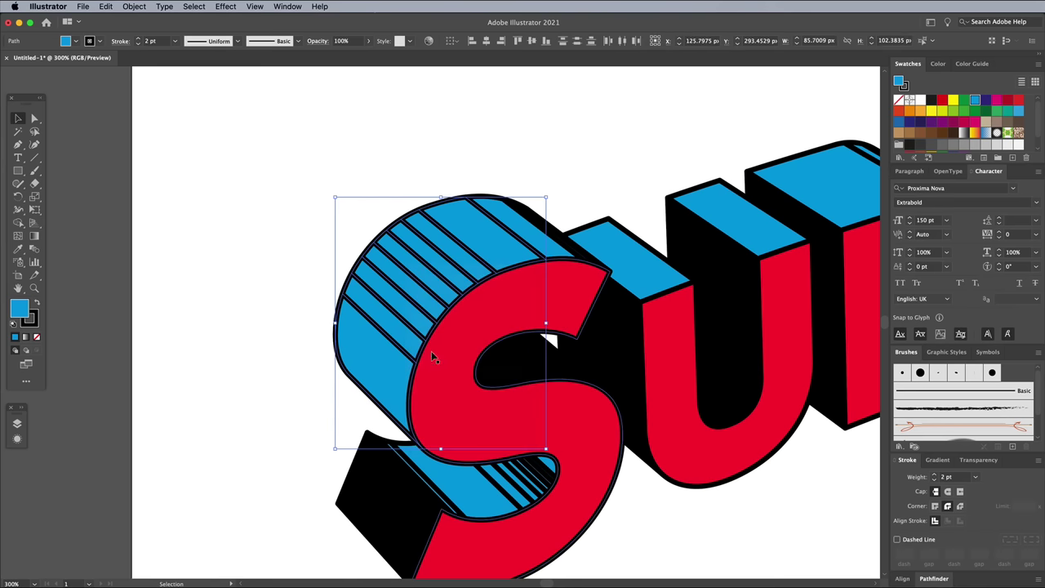
left_click(289, 281)
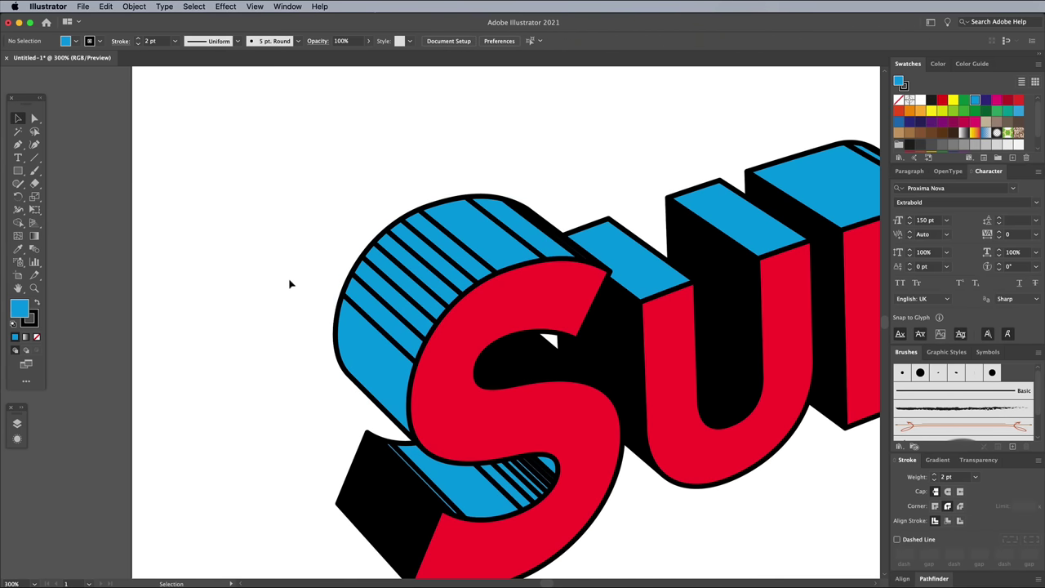
Step: Copy the S's blue face and stripes, delete the original group, and paste them in place
left_click(374, 353)
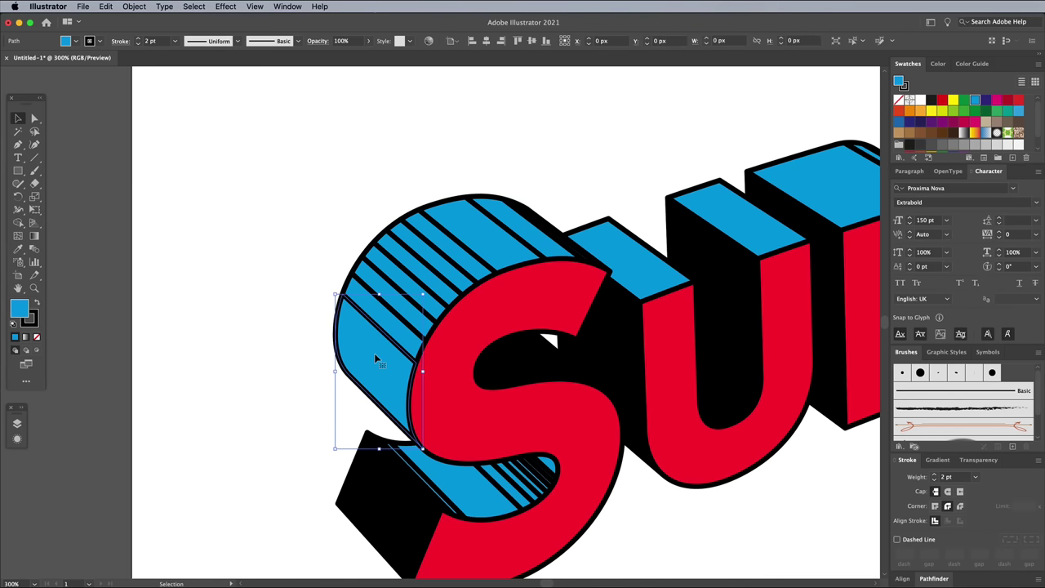
left_click(410, 314, "shift")
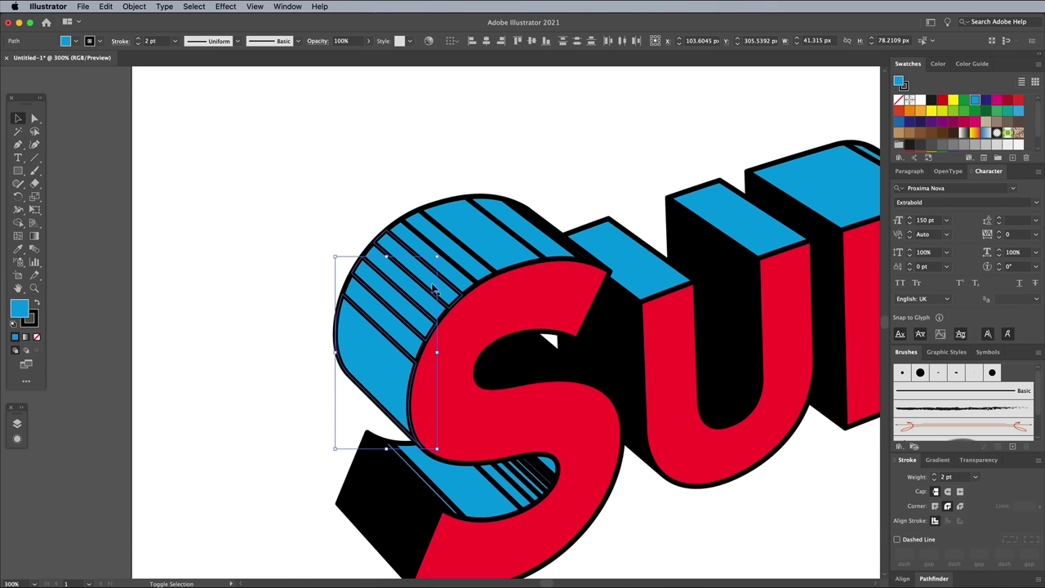
left_click(433, 287, "shift")
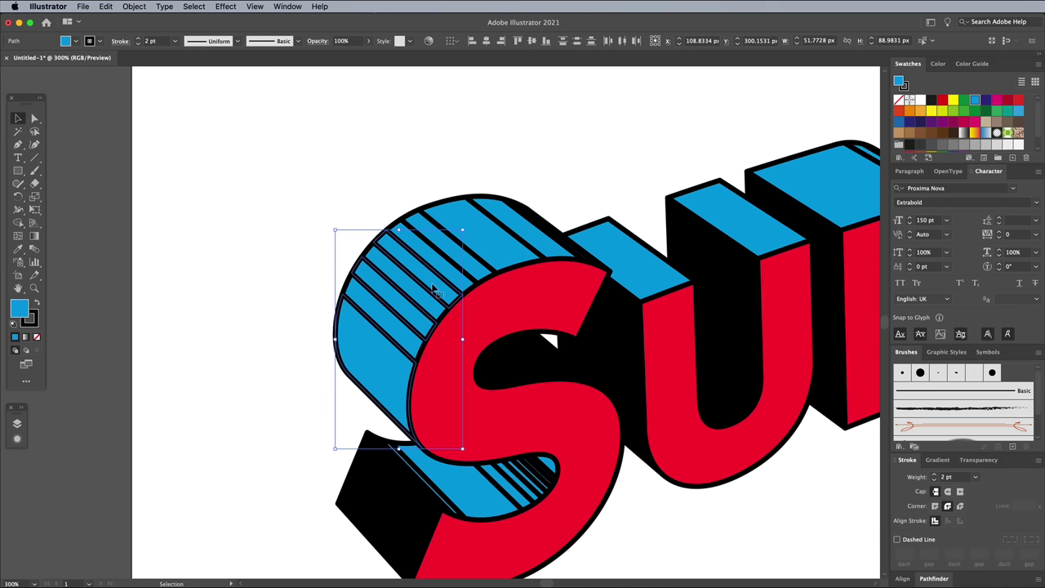
left_click(106, 7)
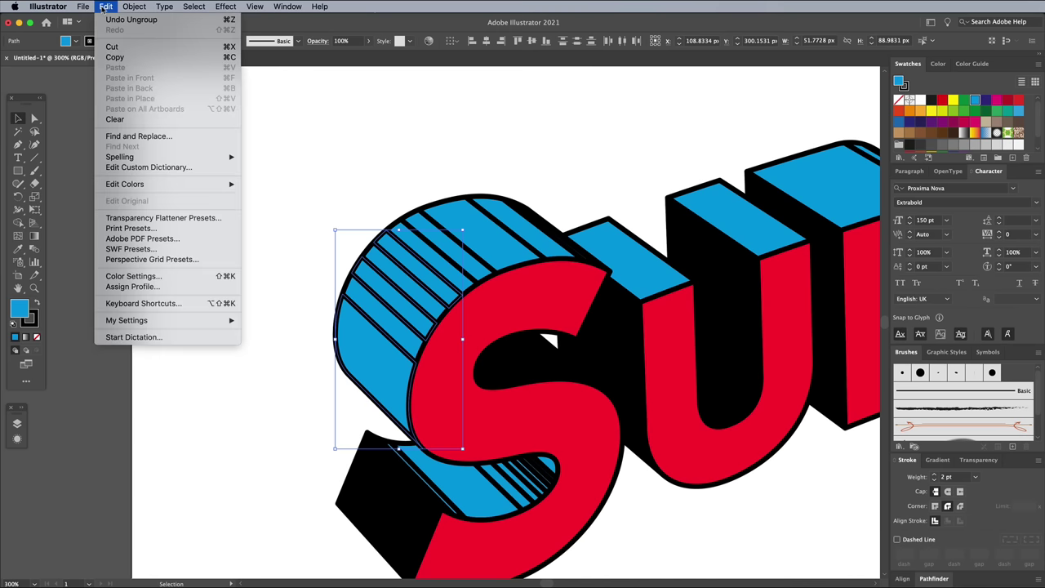
left_click(111, 57)
left_click(107, 6)
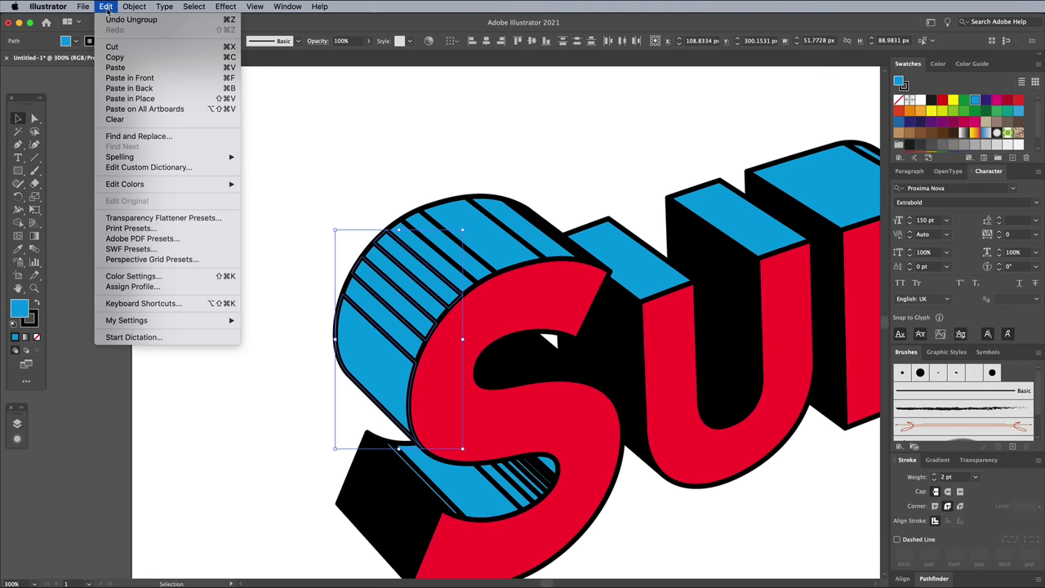
left_click(110, 19)
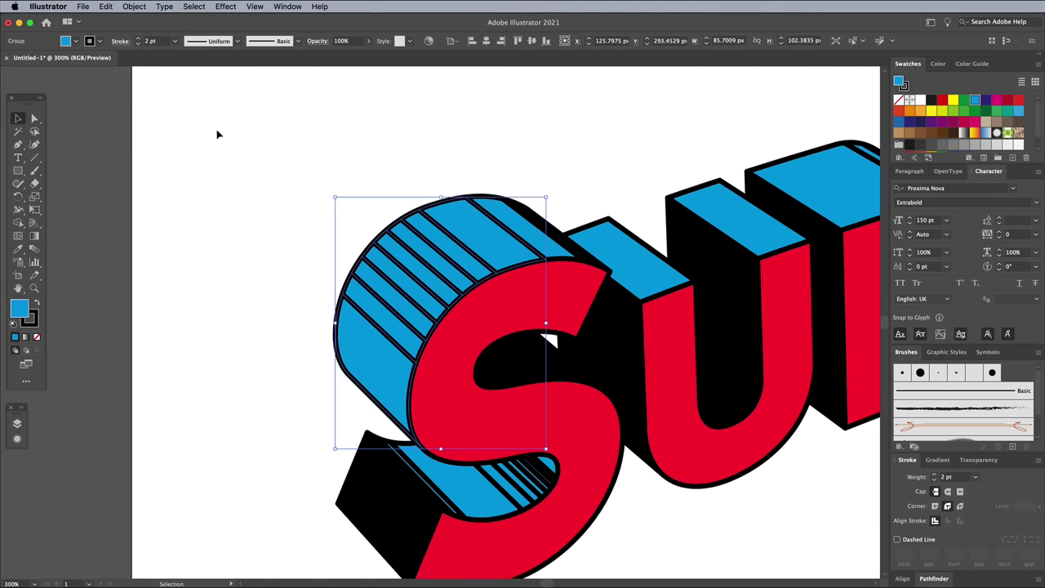
key("Delete")
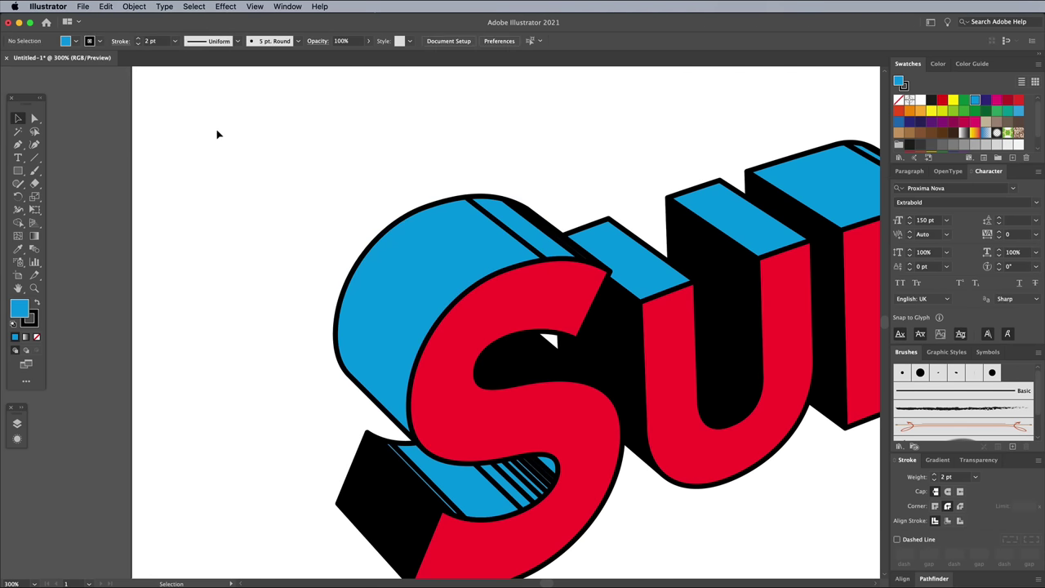
left_click(109, 8)
left_click(130, 98)
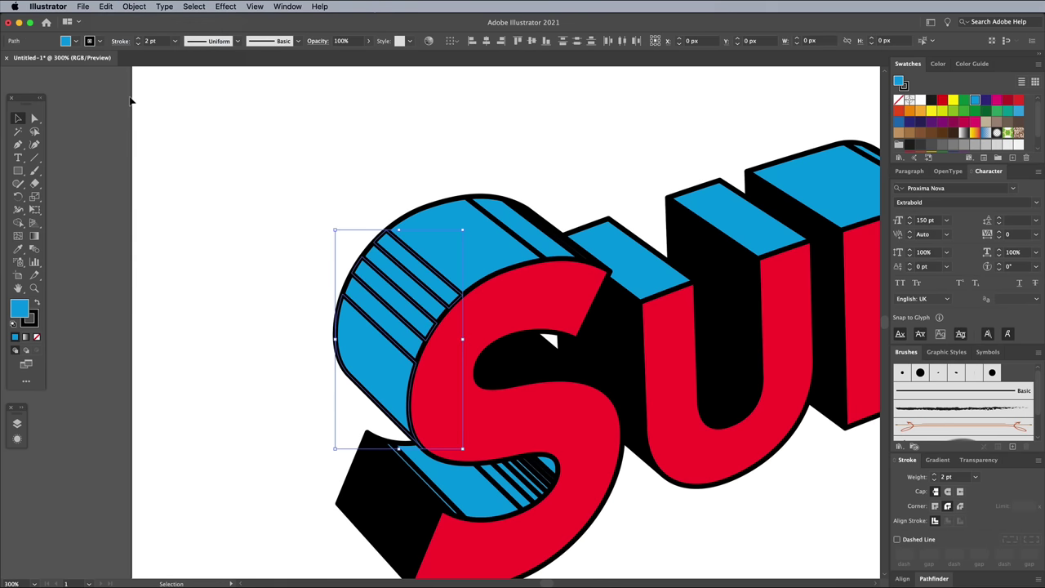
Step: Turn the stripes solid black and Unite them with the S's blue top face
left_click(37, 336)
left_click(36, 303)
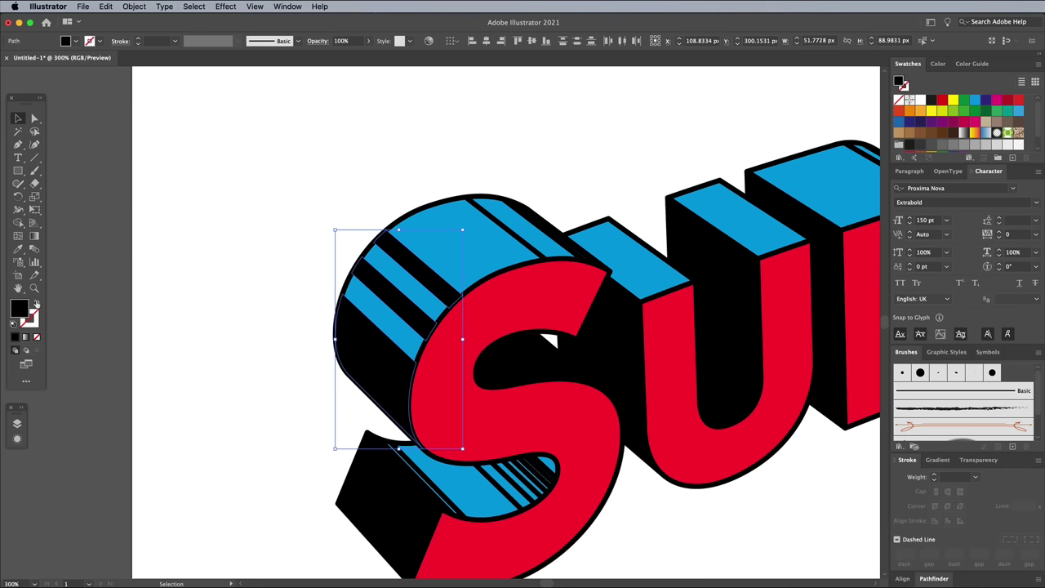
left_click(363, 187)
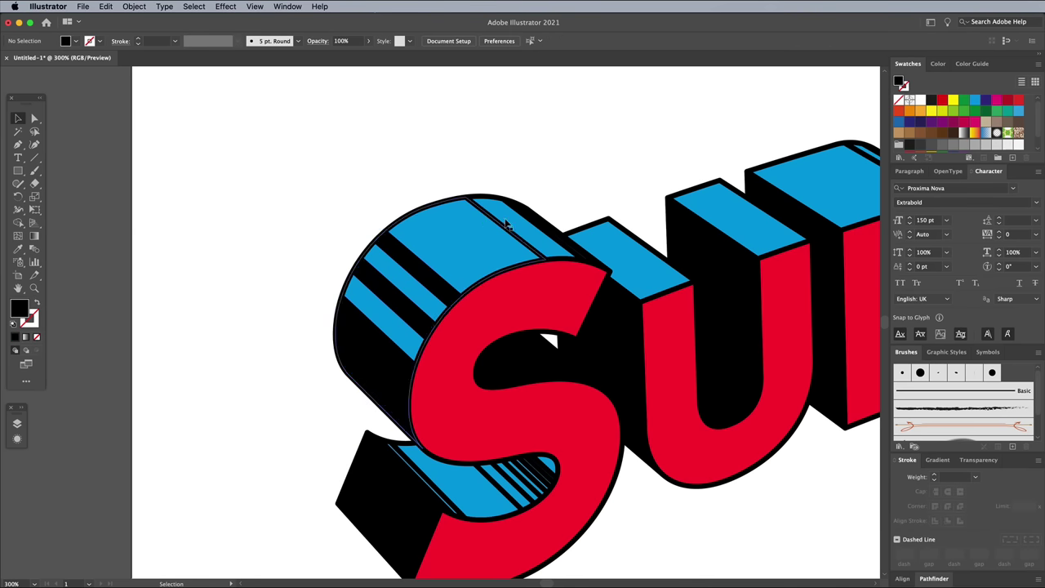
left_click(522, 232)
left_click(474, 239, "shift")
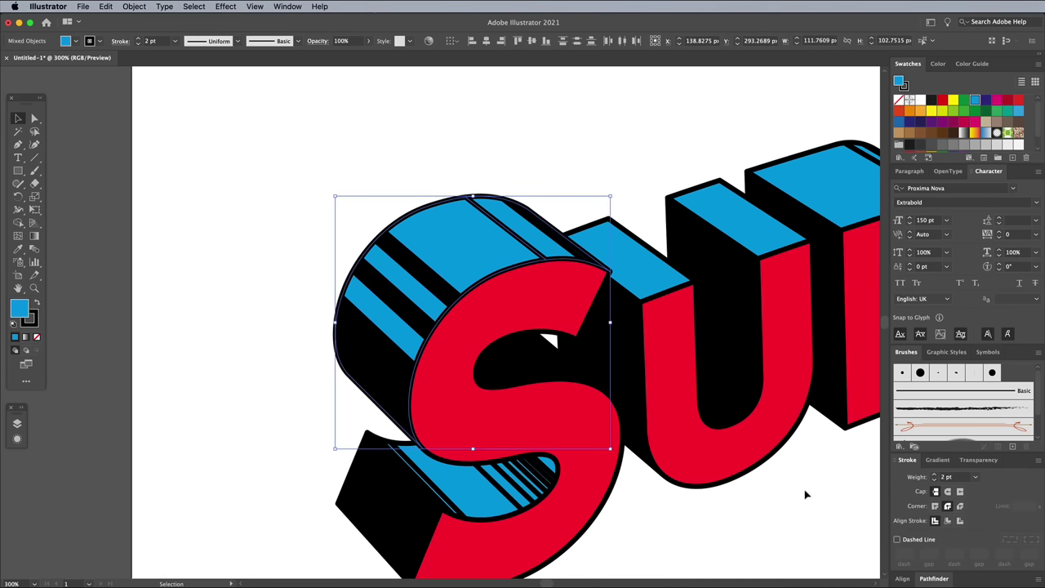
left_click(933, 578)
left_click(899, 549)
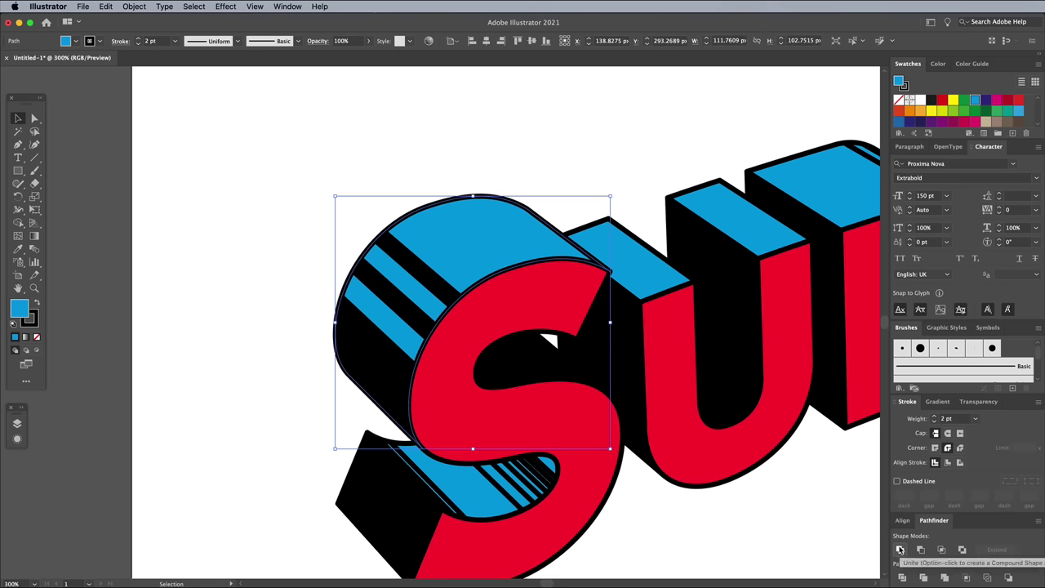
left_click(269, 303)
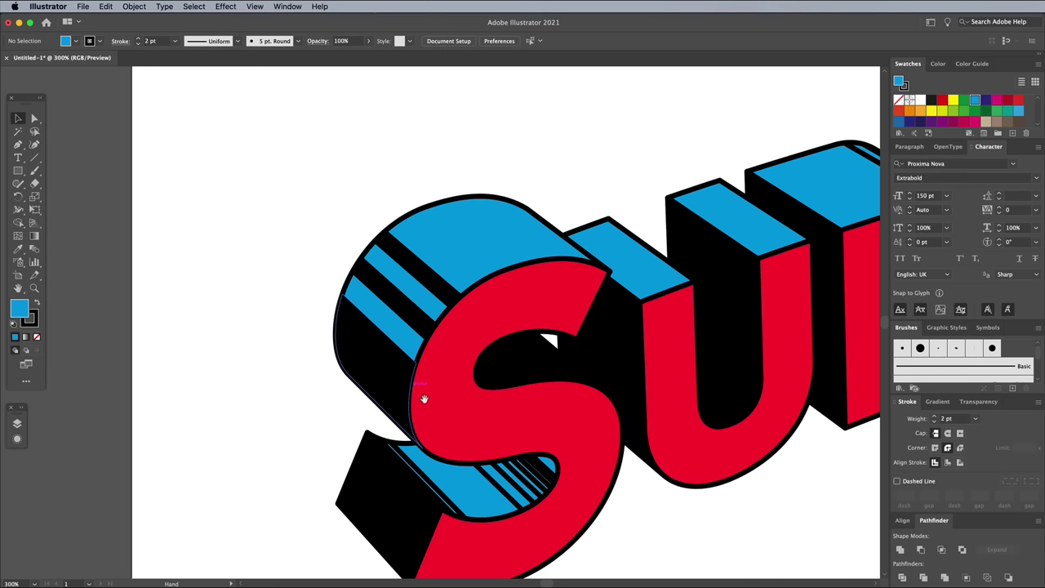
Step: Release the clipping mask on the S's lower-curve stripes and ungroup them
left_click_drag(422, 399, 385, 278)
left_click(400, 292)
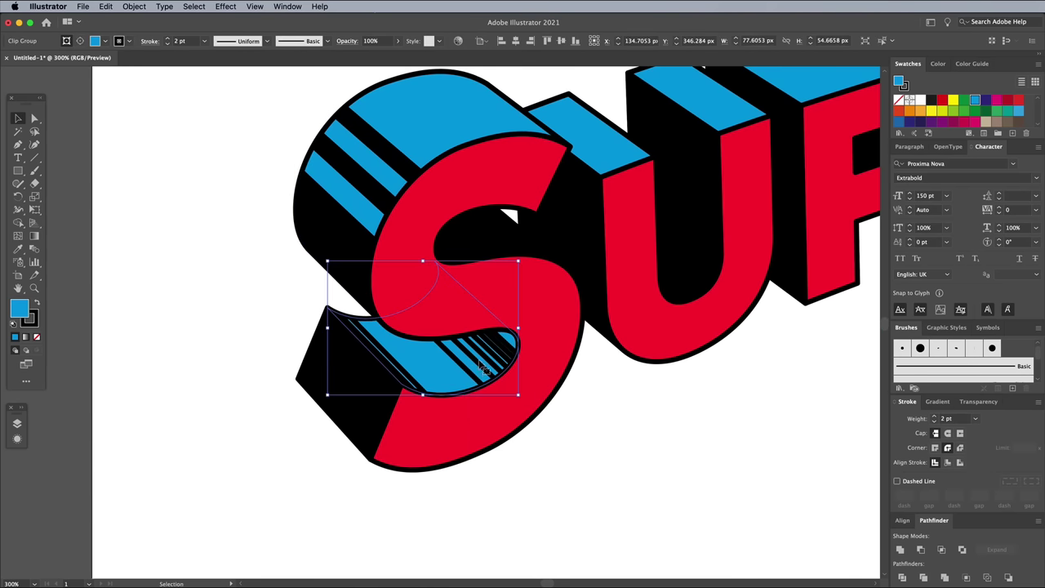
right_click(480, 365)
left_click(506, 452)
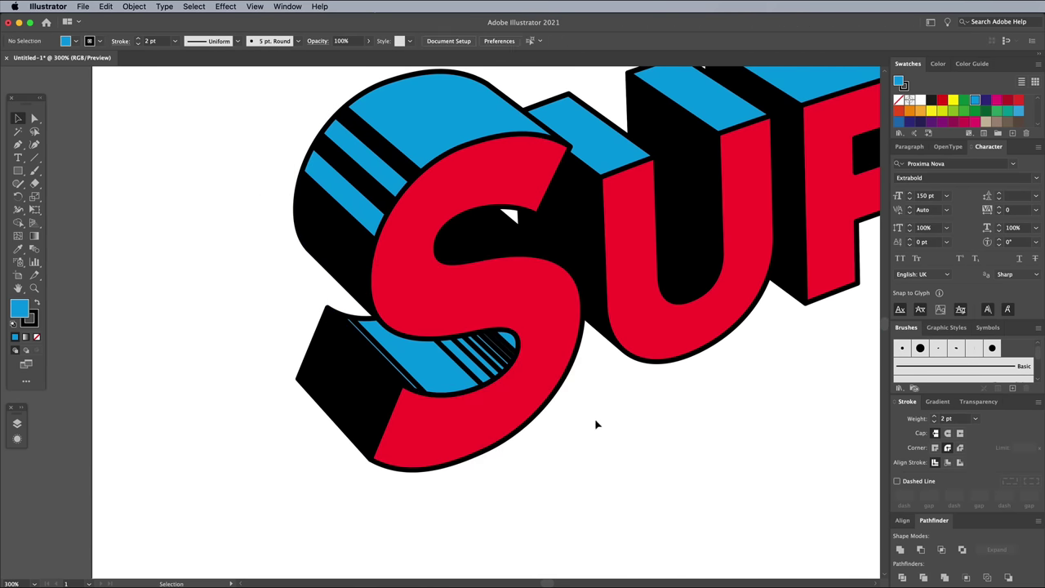
right_click(474, 360)
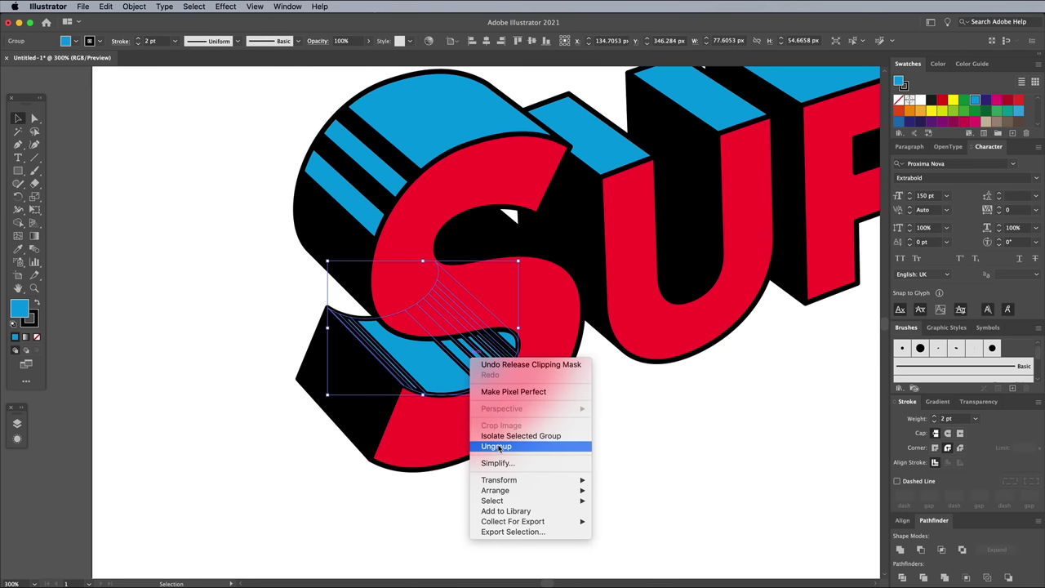
left_click(498, 447)
Step: Copy the lower stripes, undo the ungroup, delete the original group, and paste in place
left_click(504, 350)
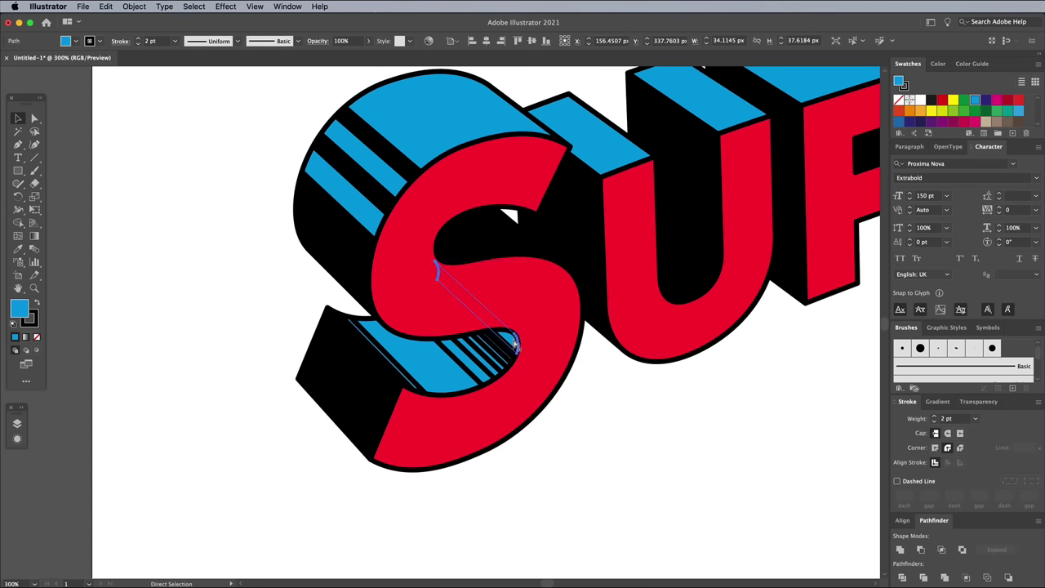
key("super+equal")
left_click(492, 429, "shift")
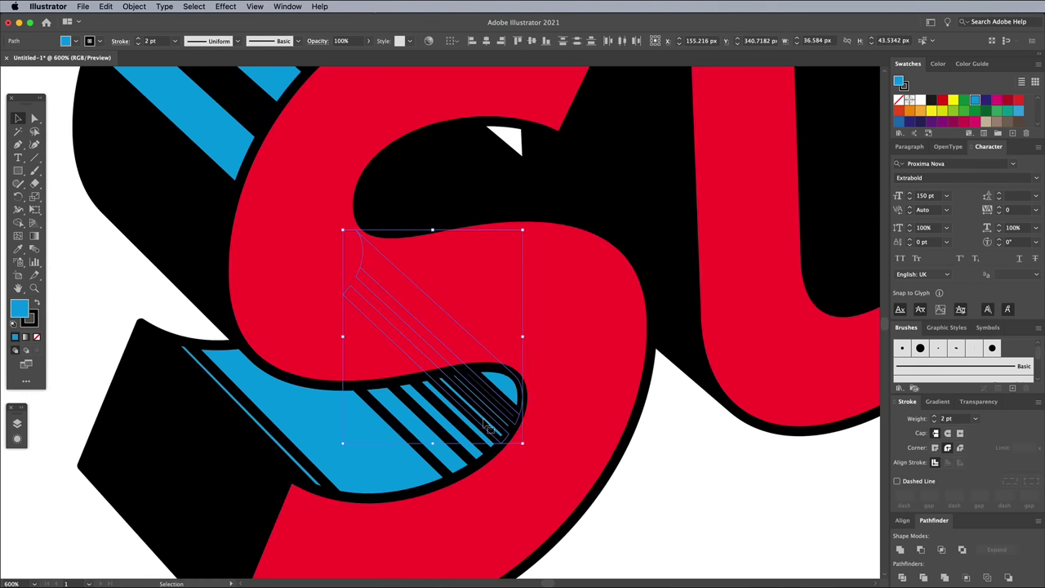
left_click(106, 6)
left_click(115, 57)
left_click(106, 6)
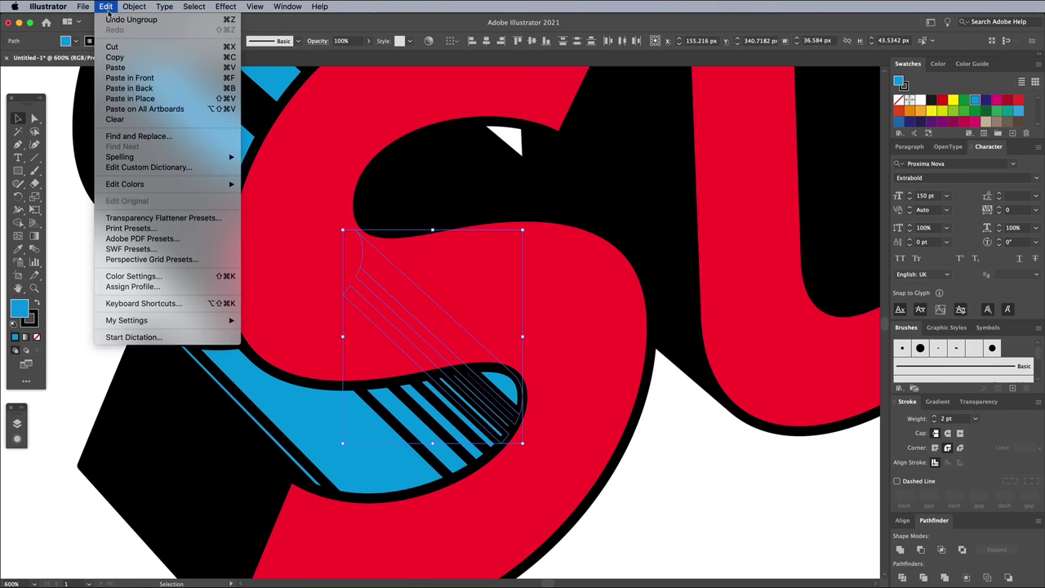
left_click(130, 19)
key("Delete")
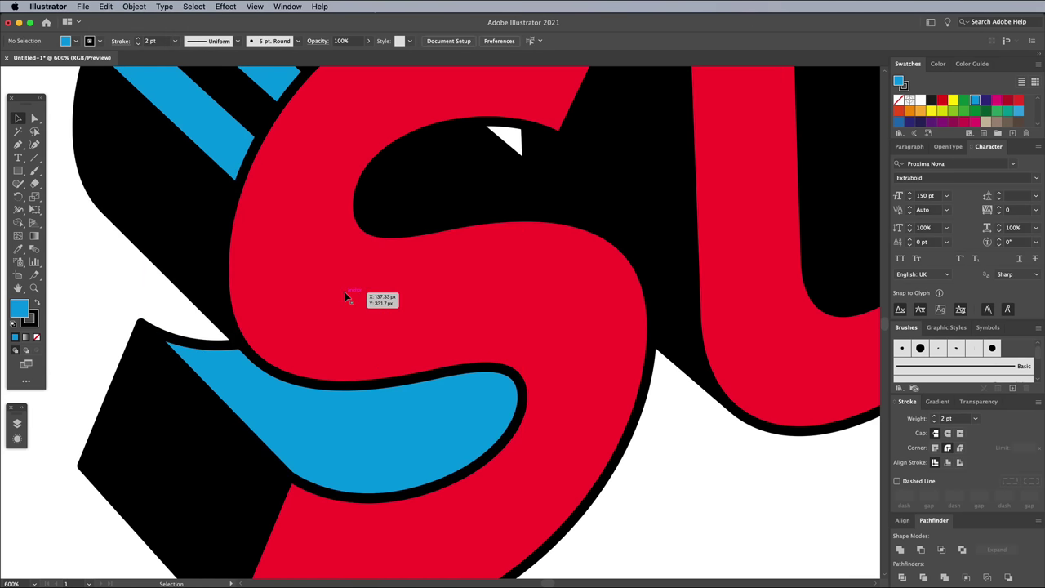
left_click(106, 6)
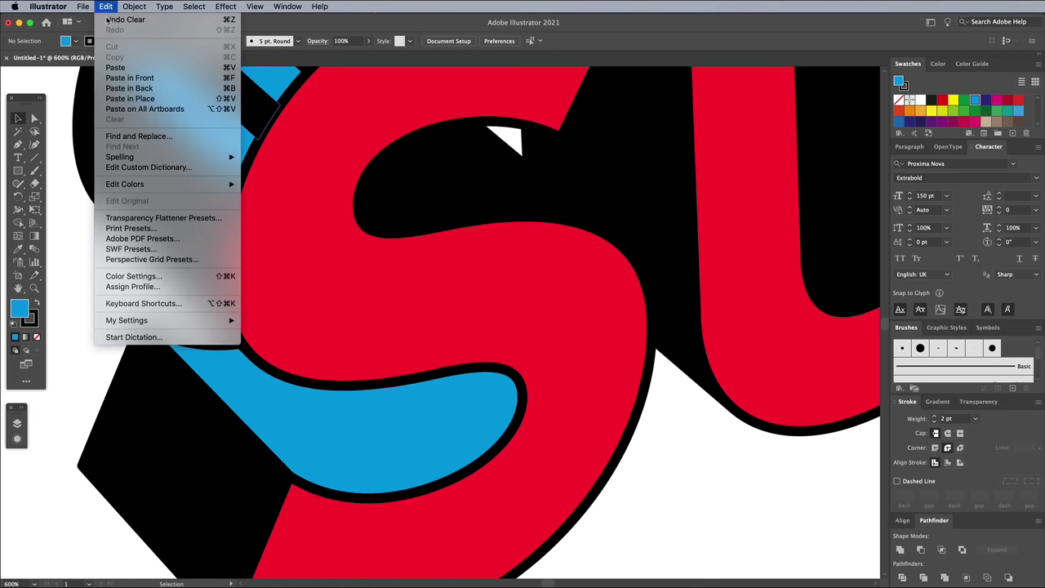
left_click(127, 95)
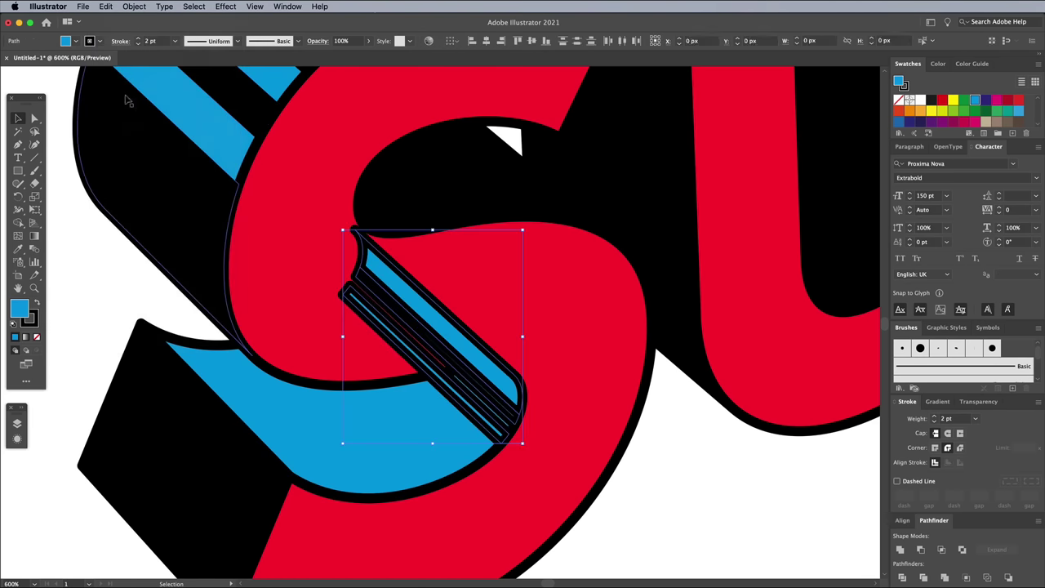
Step: Make the pasted stripes solid black and send them backward behind the red S face
left_click(36, 337)
left_click(35, 304)
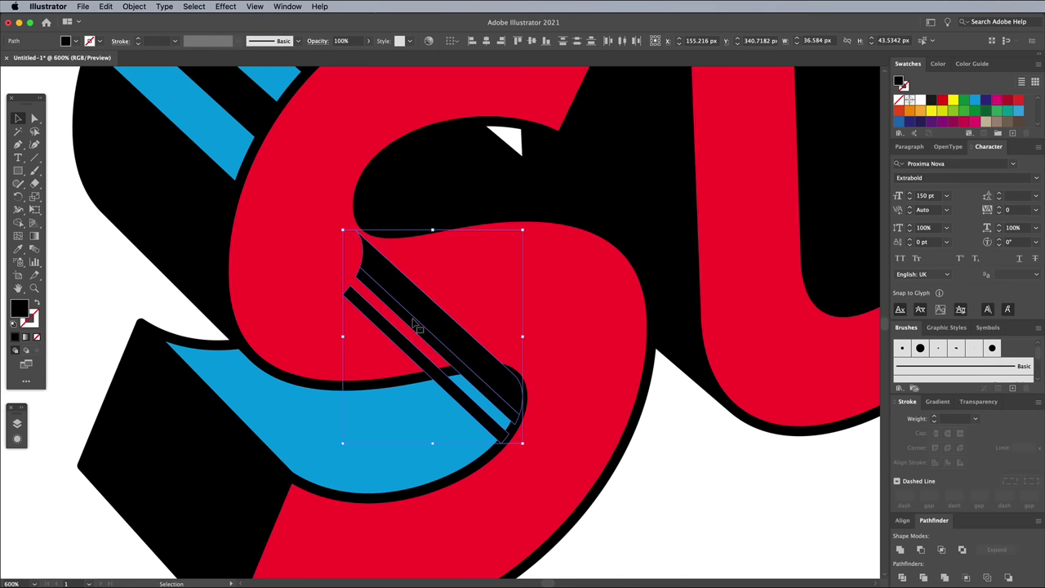
left_click(457, 309, "shift")
right_click(458, 310)
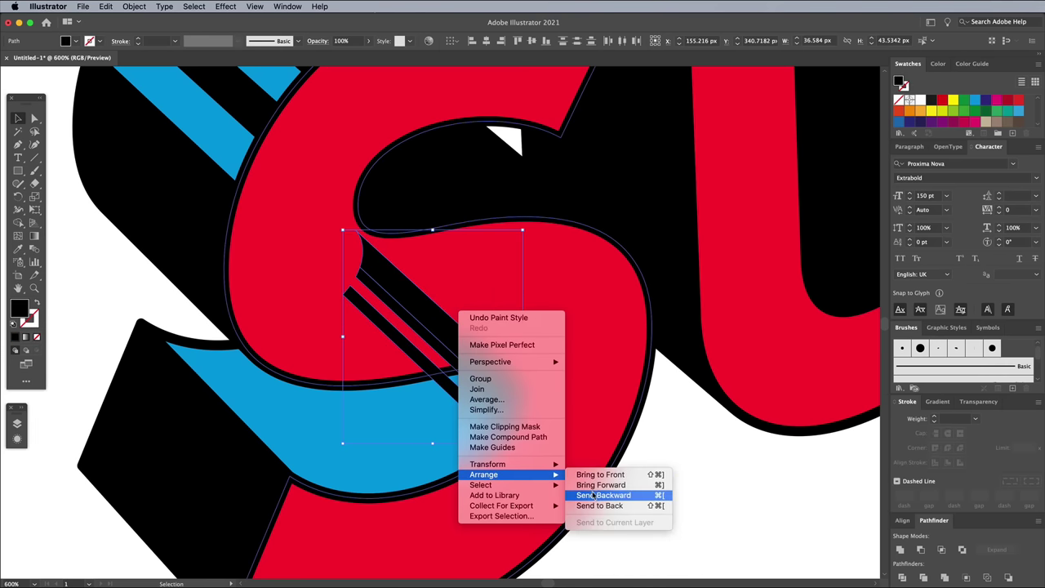
left_click(596, 497)
key("a")
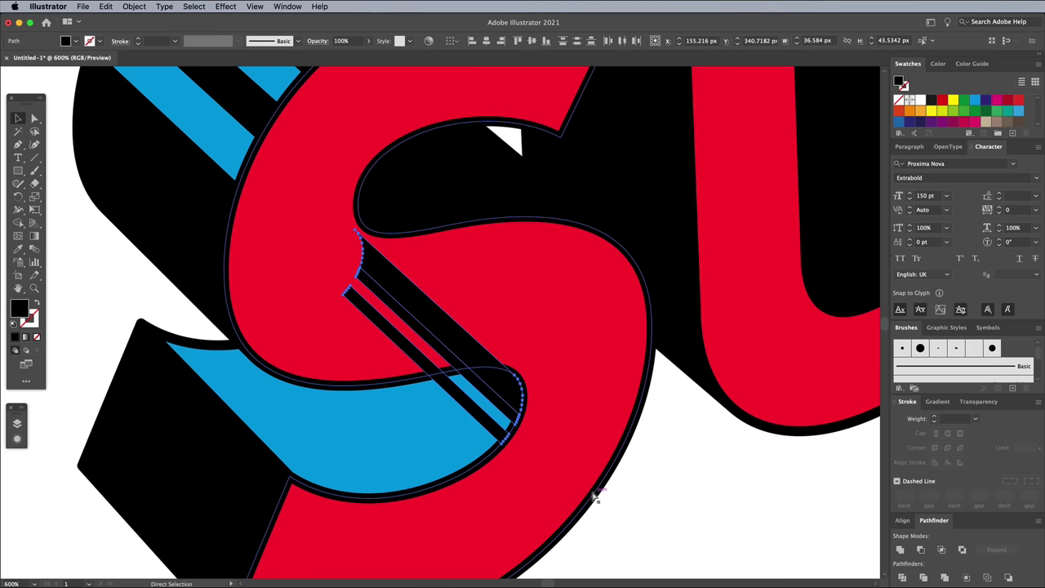
key("v")
left_click(670, 495)
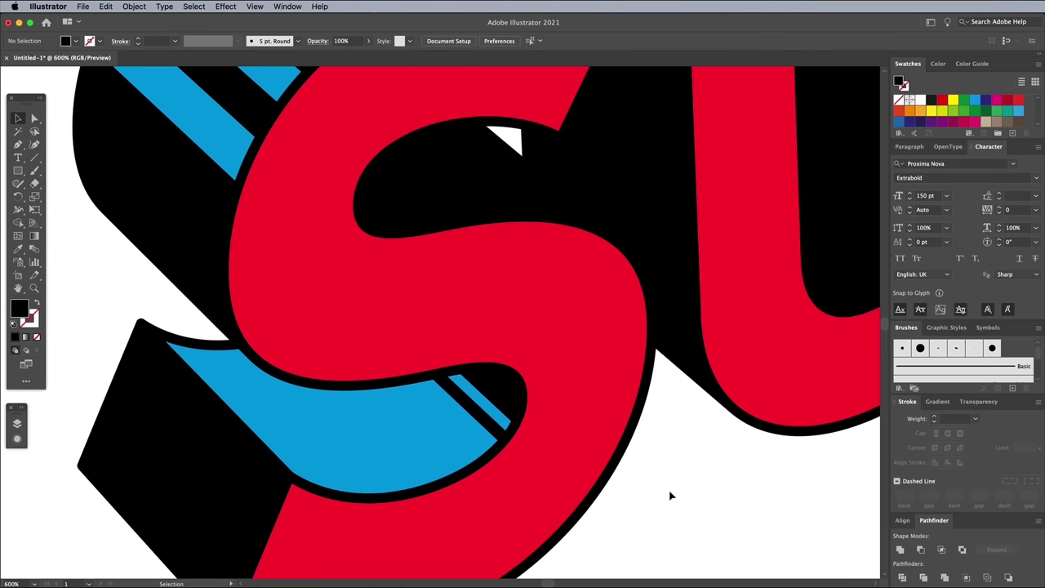
key("super+minus")
key("super+minus")
key("super+minus")
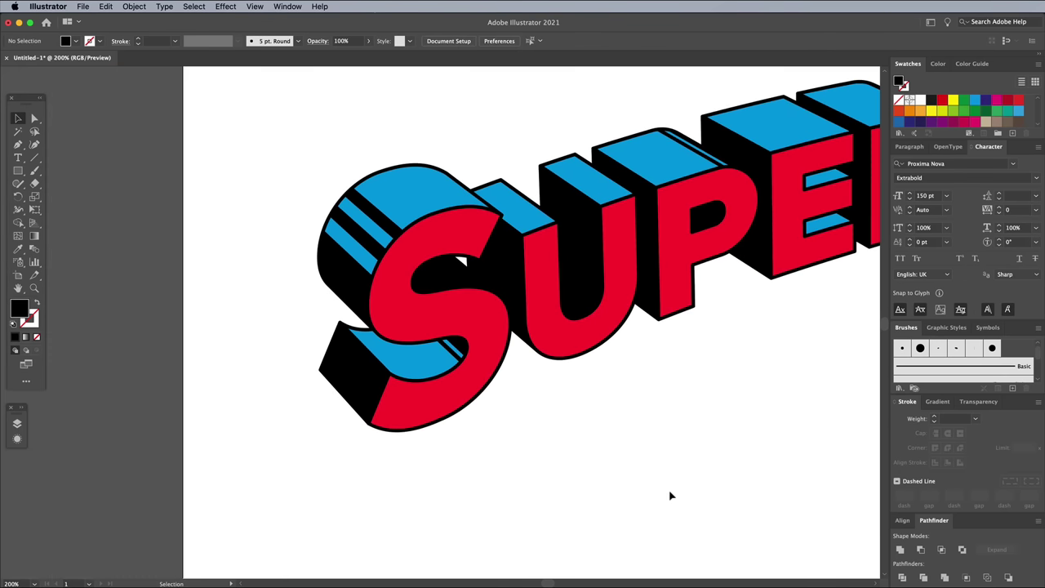
Step: Unite the P's and H's striped top faces into single solid shapes
scroll(690, 334, "up", 4)
scroll(690, 334, "right", 4)
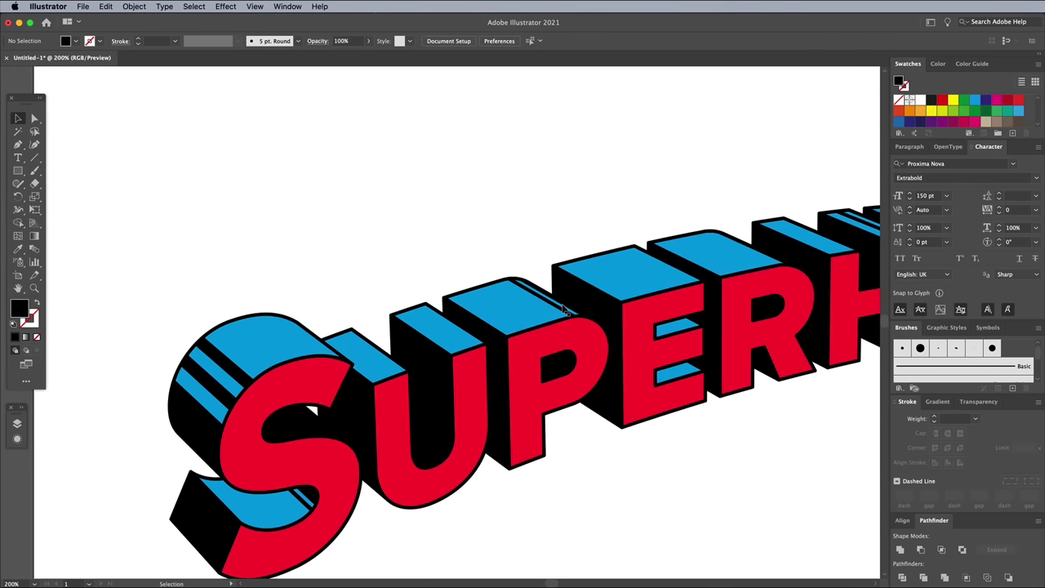
left_click(562, 307)
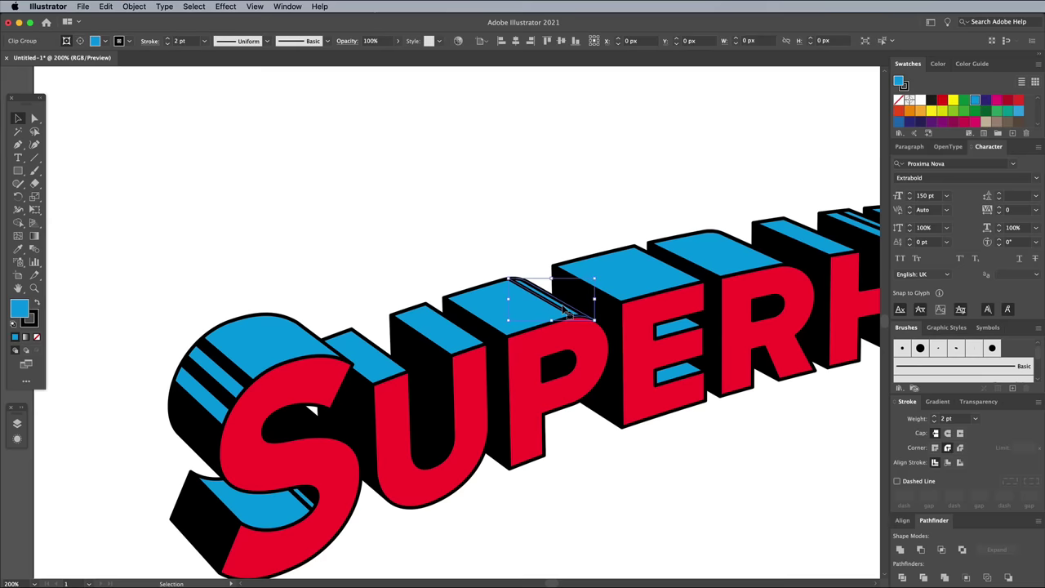
key("v")
left_click(902, 551)
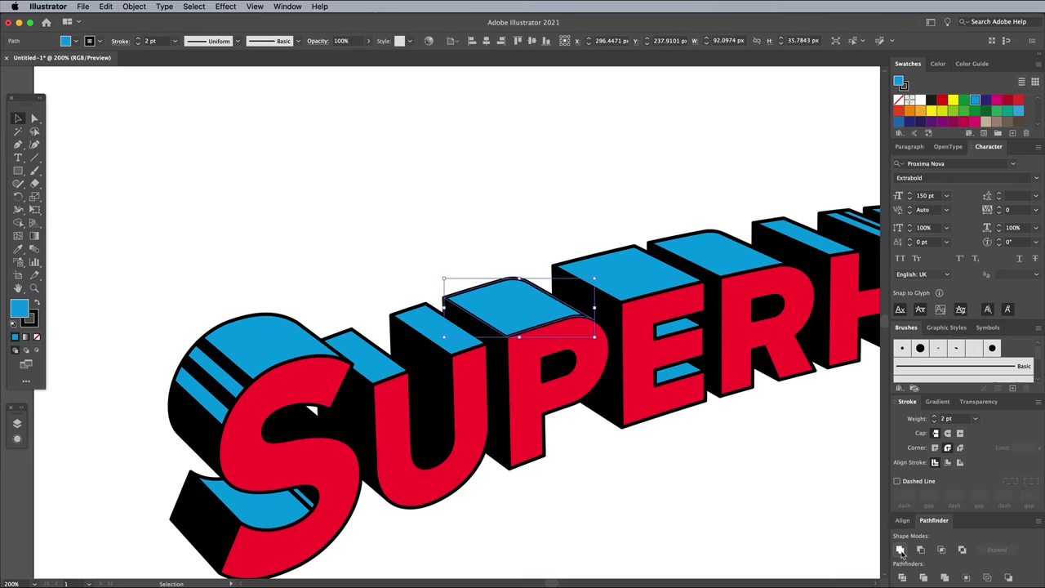
scroll(741, 351, "right", 6)
scroll(742, 351, "up", 2)
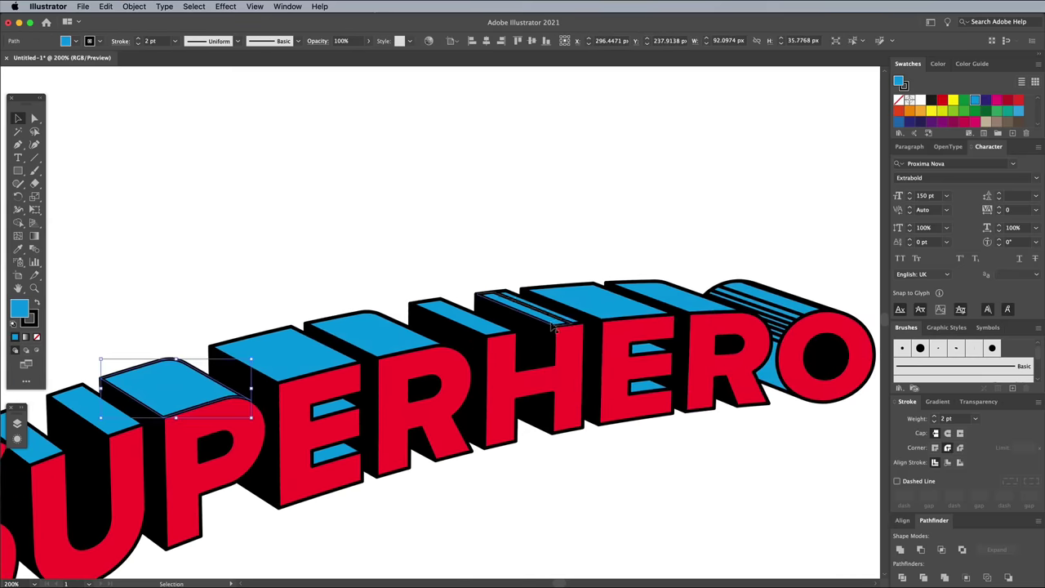
left_click(563, 323)
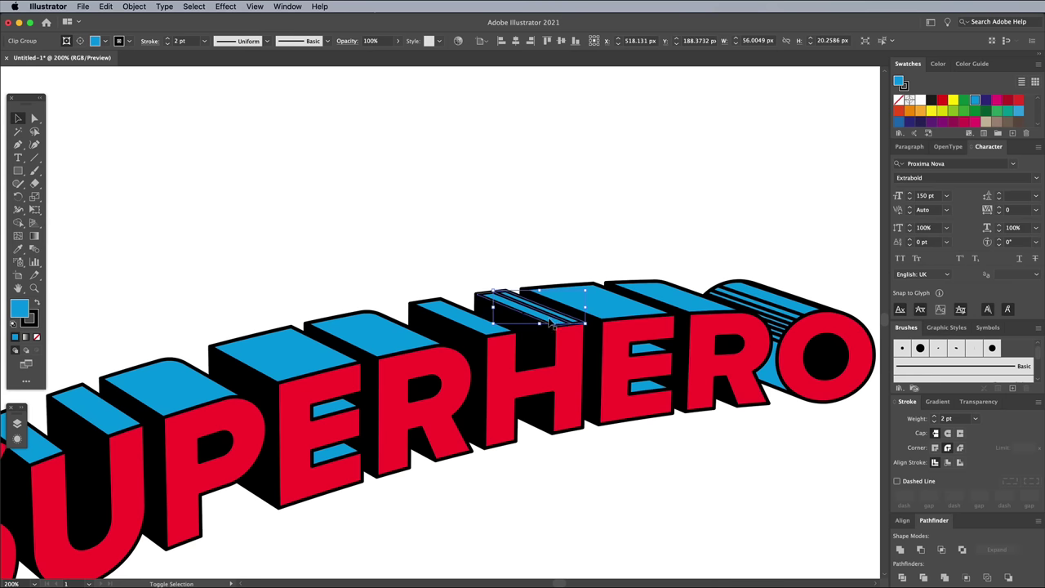
left_click(900, 549)
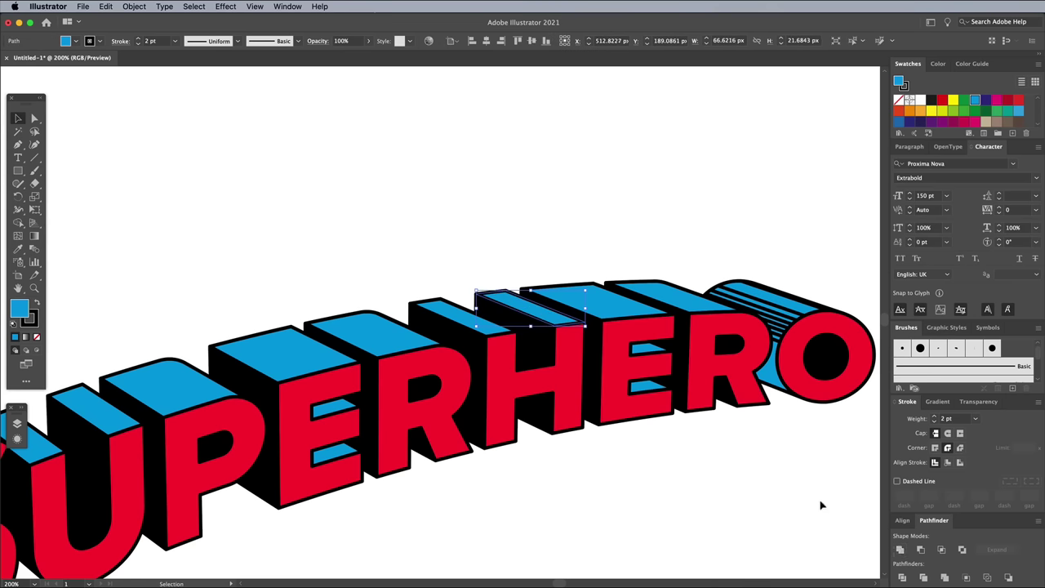
Step: Copy and delete the O's stripes, paste them in place, and swap them to black
left_click_drag(718, 376, 522, 421)
left_click(559, 402)
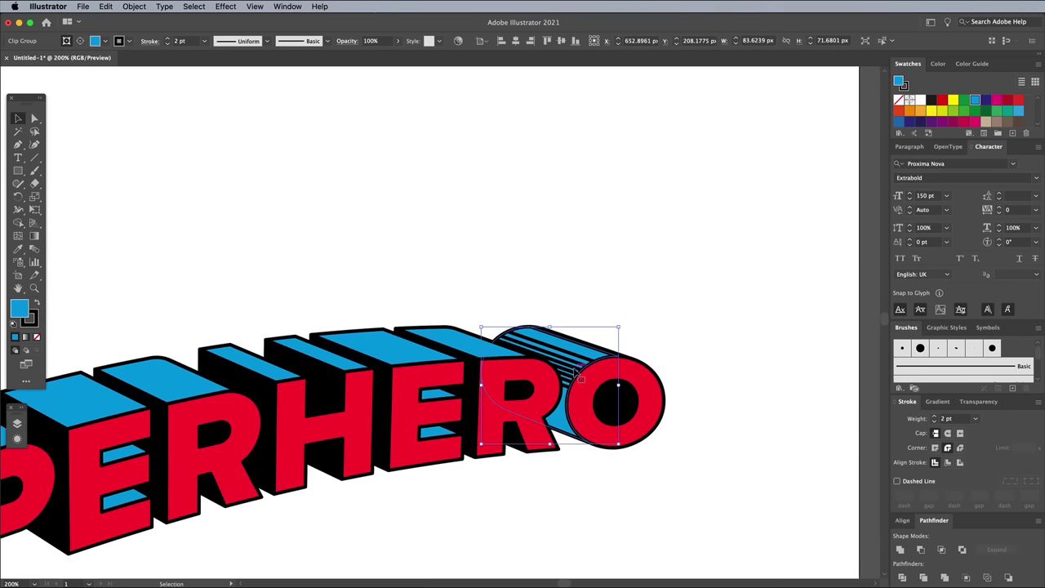
scroll(659, 446, "up", 2)
right_click(466, 269)
key("Escape")
key("super+shift+a")
left_click(495, 365)
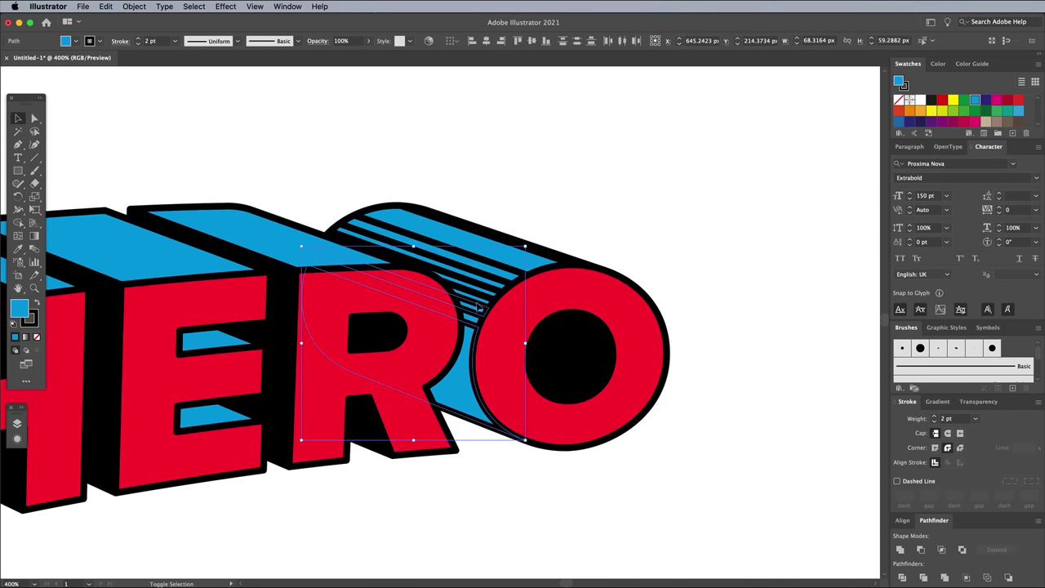
left_click(106, 6)
left_click(112, 44)
left_click(105, 6)
left_click(128, 98)
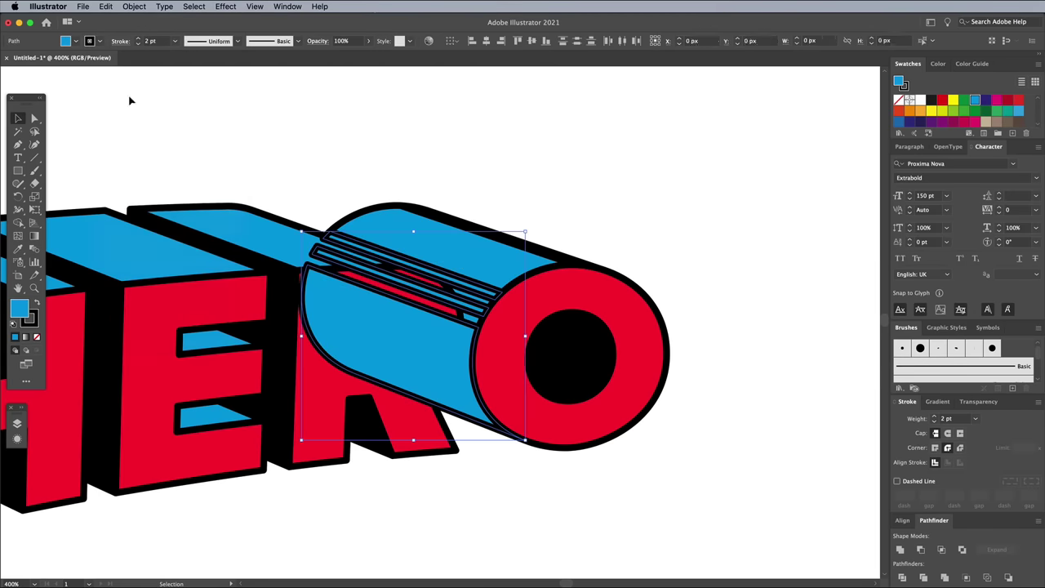
key("shift+x")
Step: Restack the O's black stripes: Send Backward, Send to Back, then Bring Forward behind the face
right_click(451, 321)
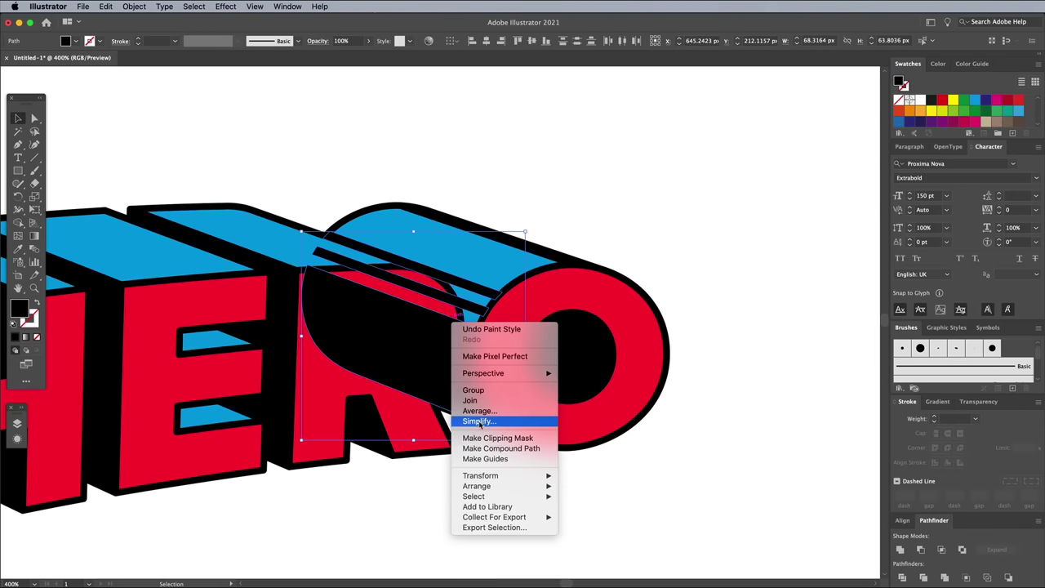
mouse_move(506, 488)
left_click(580, 507)
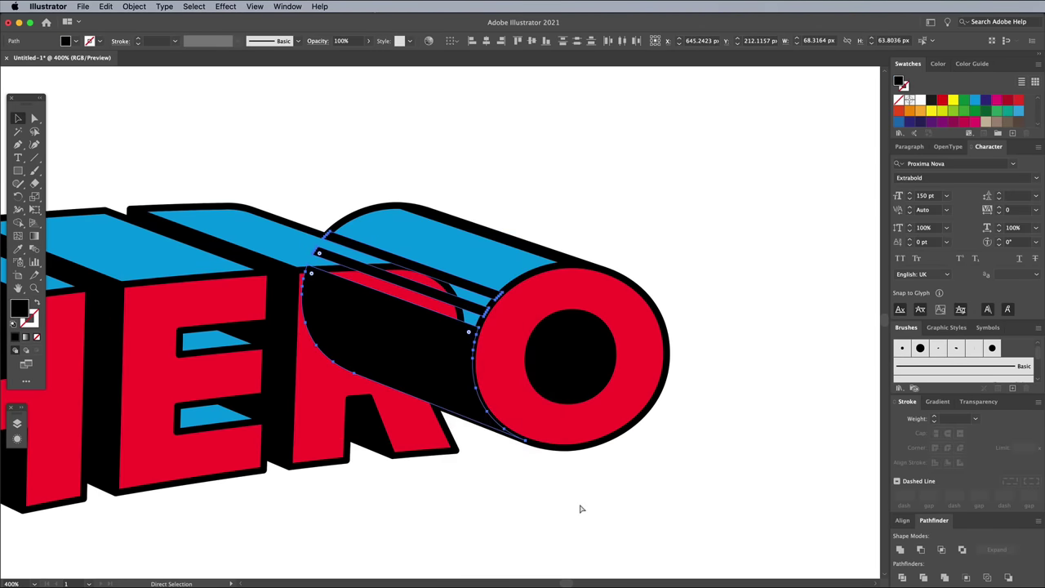
left_click(491, 323)
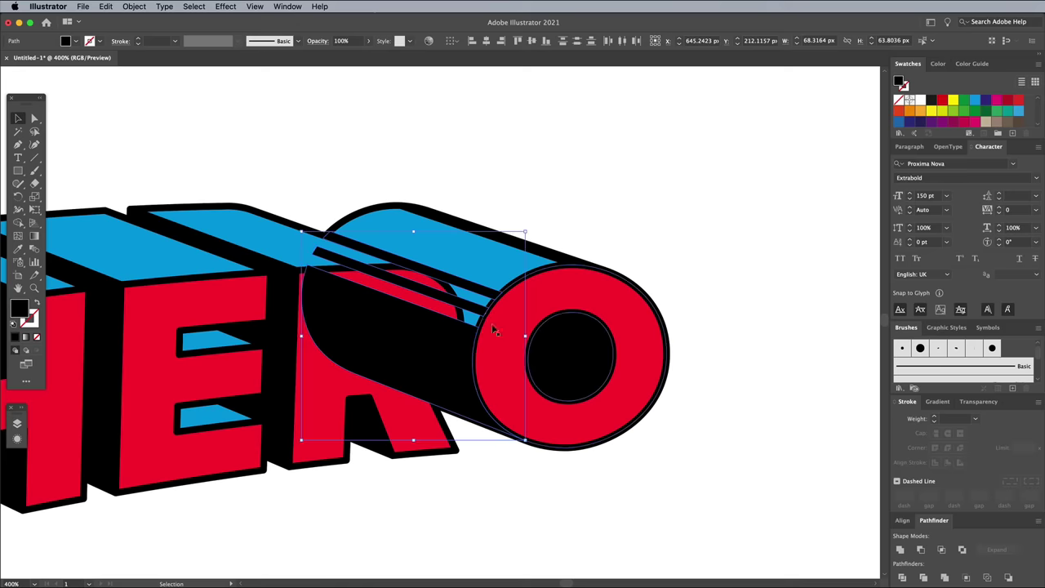
right_click(467, 294)
mouse_move(578, 458)
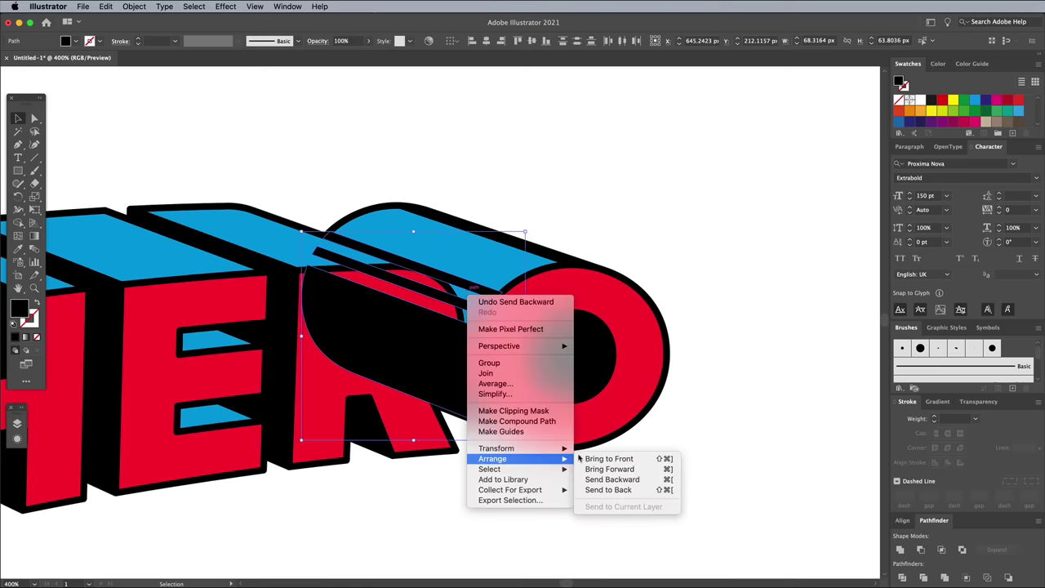
left_click(609, 490)
right_click(455, 310)
mouse_move(511, 475)
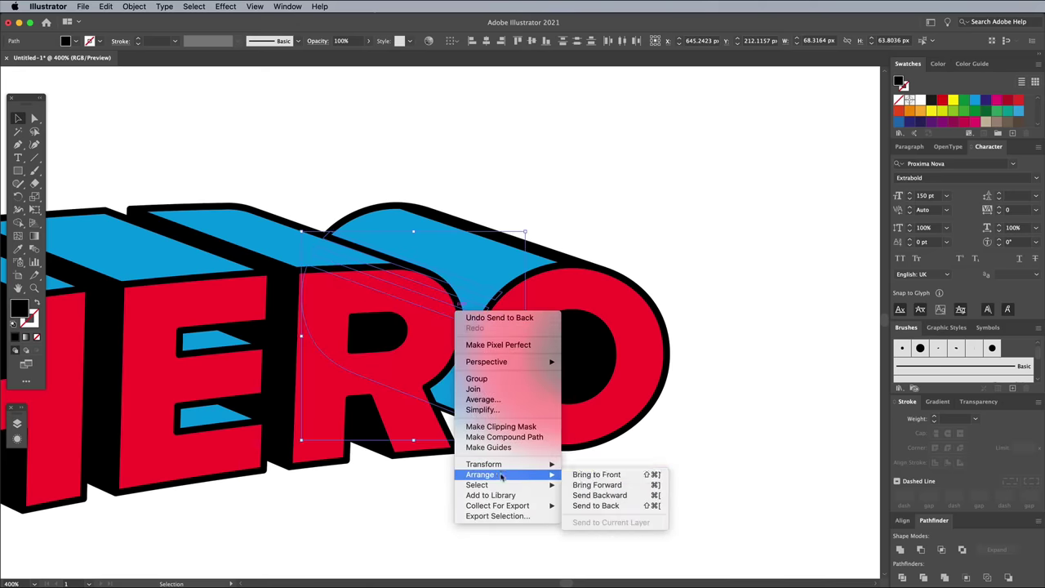
left_click(583, 490)
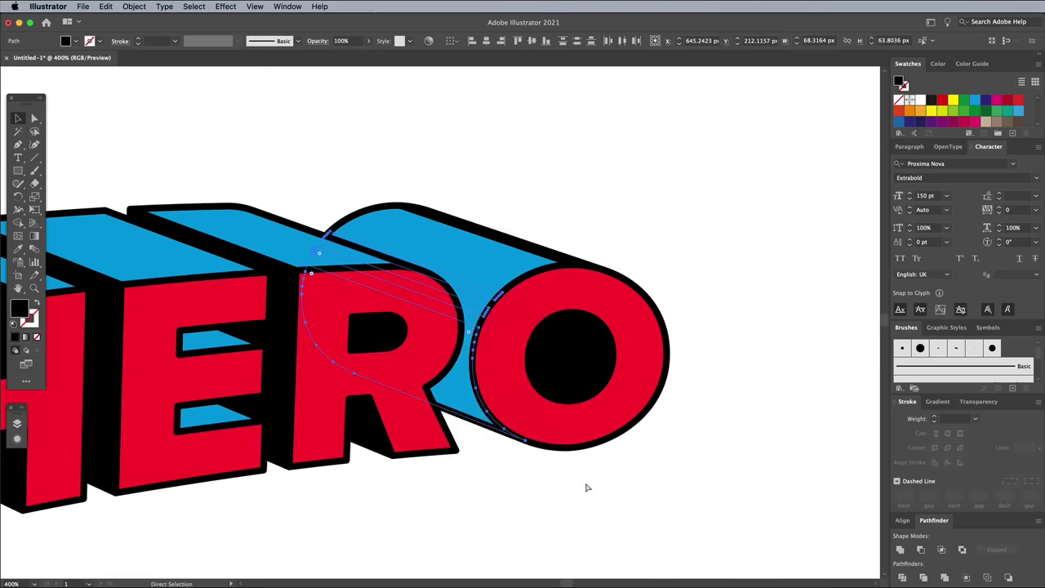
left_click(504, 259)
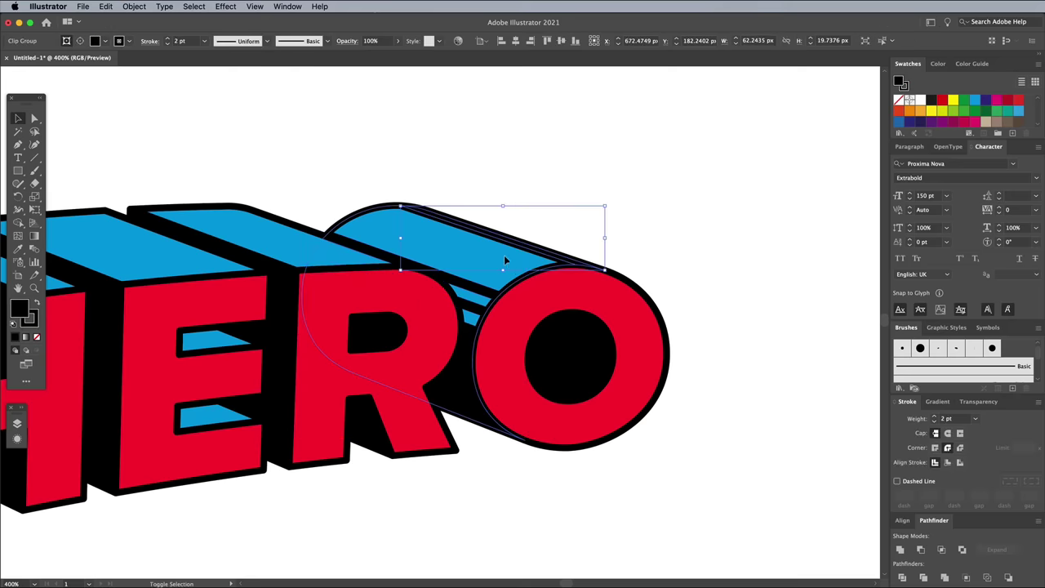
key("super+minus")
left_click(800, 525)
Step: Group all the SUPERHERO lettering pieces together
key("super+minus")
key("super+minus")
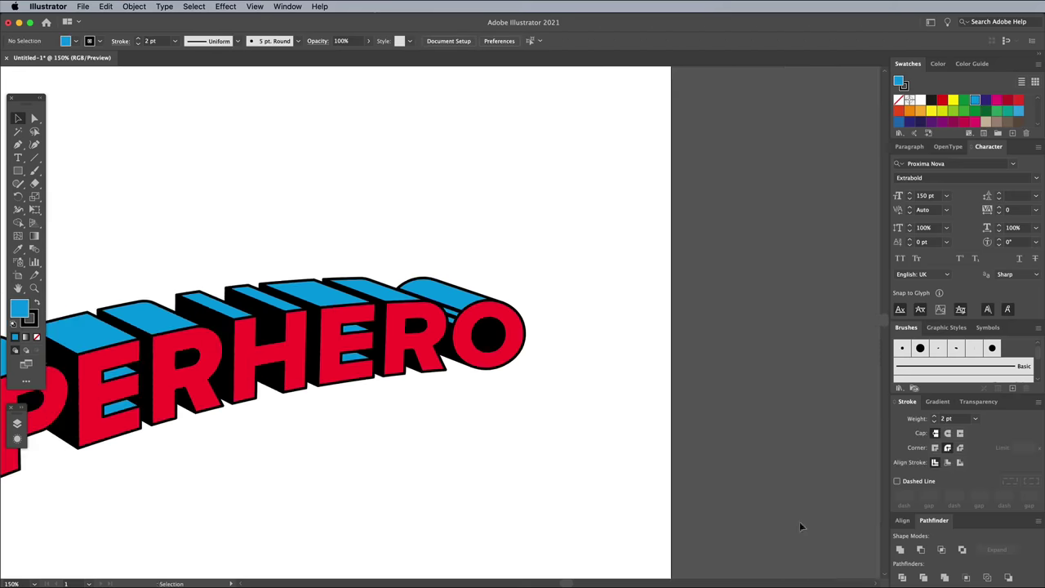
key("super+0")
left_click_drag(123, 130, 764, 496)
right_click(411, 258)
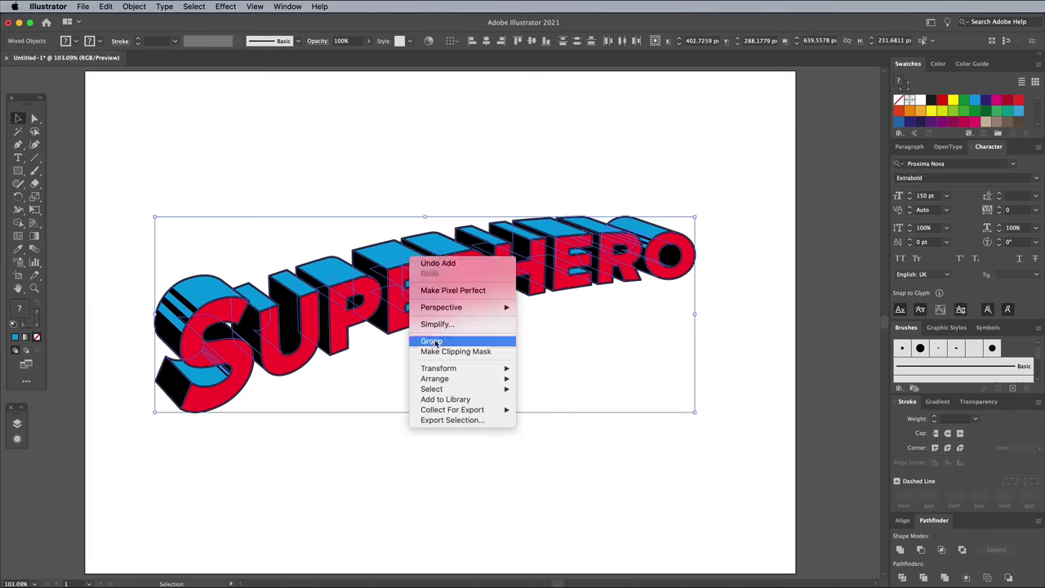
left_click(435, 341)
left_click_drag(417, 285, 432, 296)
left_click(581, 457)
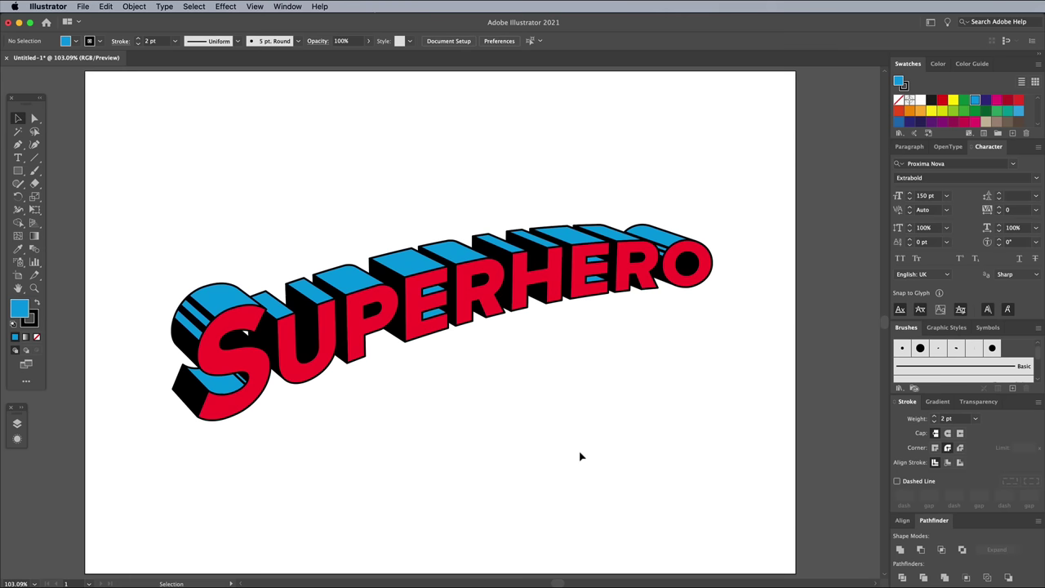
Step: Set the stroke to None and the fill colour to yellow
left_click(32, 321)
left_click(36, 337)
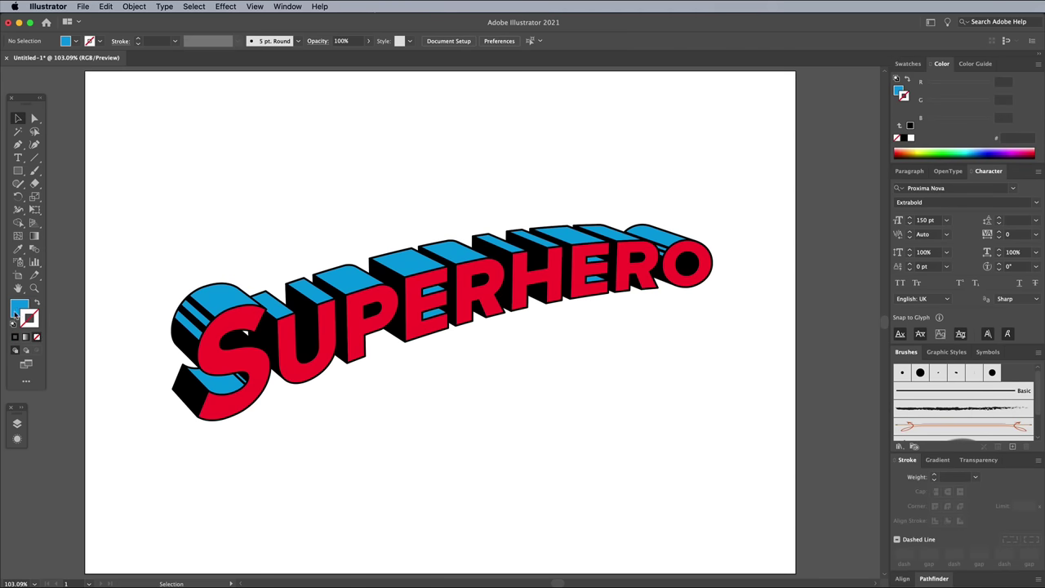
left_click(18, 307)
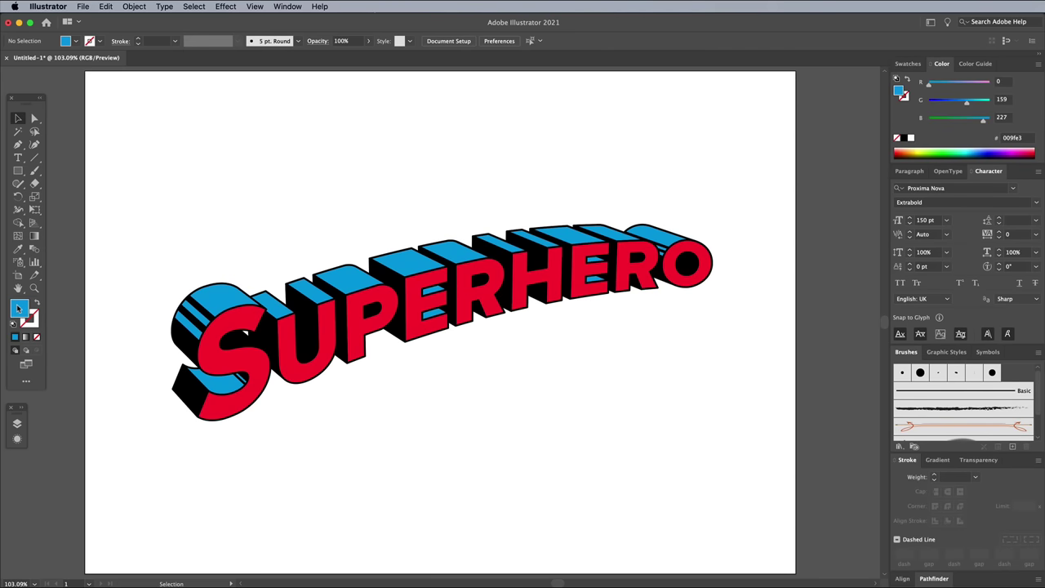
left_click(907, 64)
left_click(931, 144)
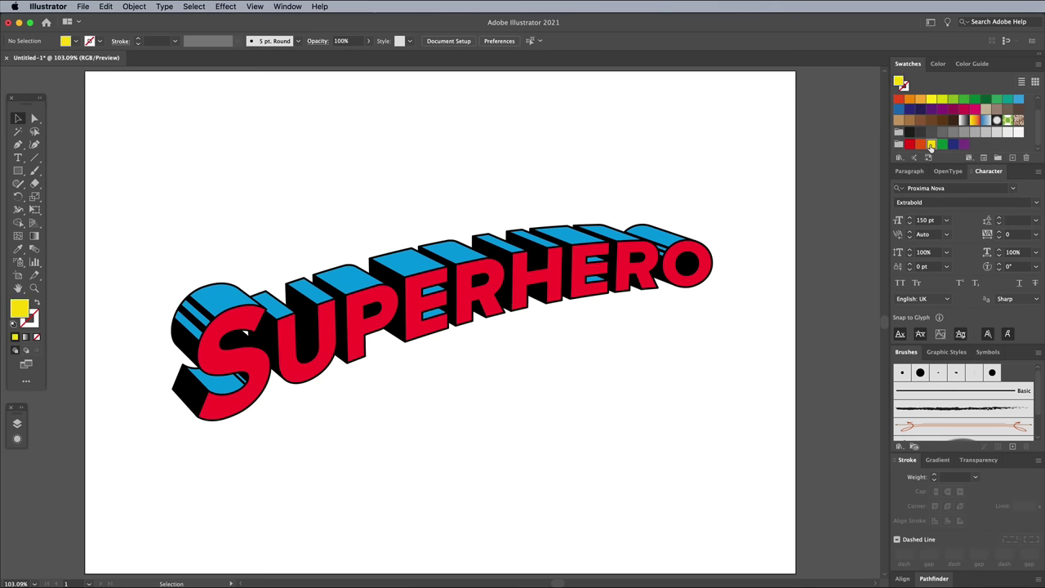
Step: Draw an artboard-sized yellow rectangle and send it to the back behind the lettering
left_click(17, 171)
mouse_move(85, 70)
left_mouse_down()
mouse_move(700, 520)
mouse_move(780, 238)
mouse_move(793, 238)
mouse_move(795, 251)
left_mouse_up()
right_click(517, 267)
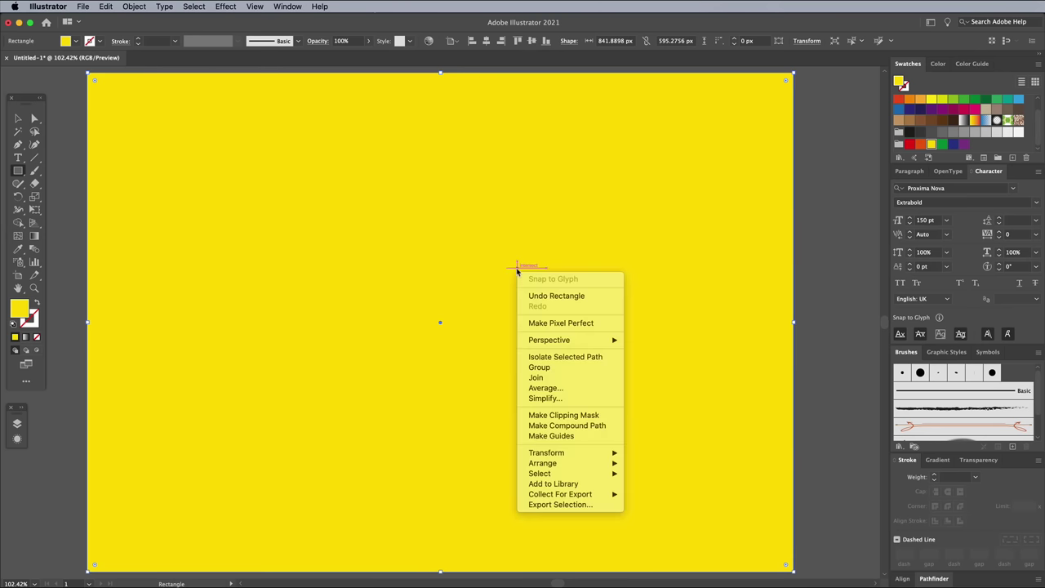
mouse_move(556, 463)
left_click(645, 493)
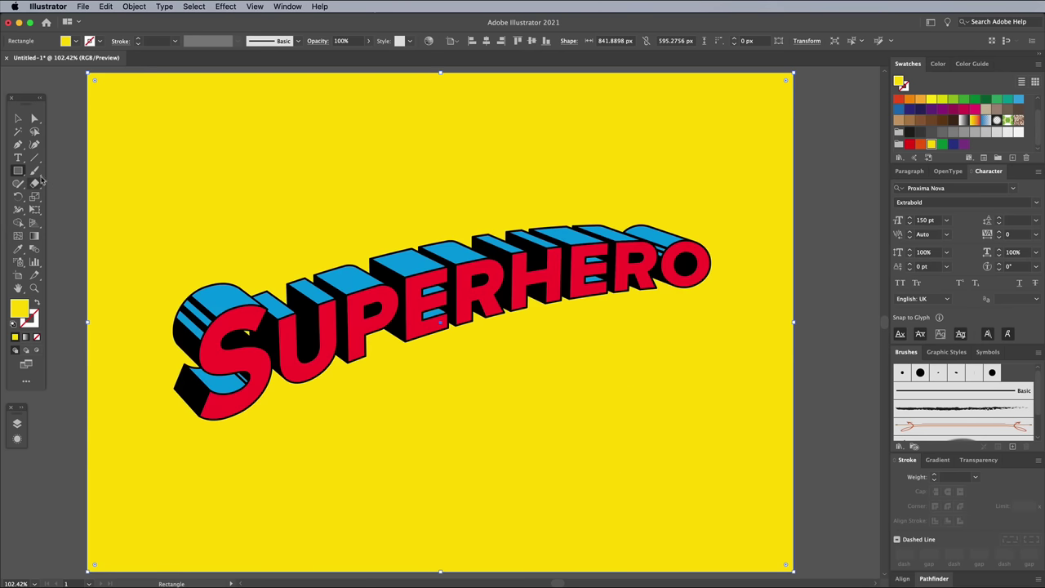
left_click(18, 119)
left_click(63, 142)
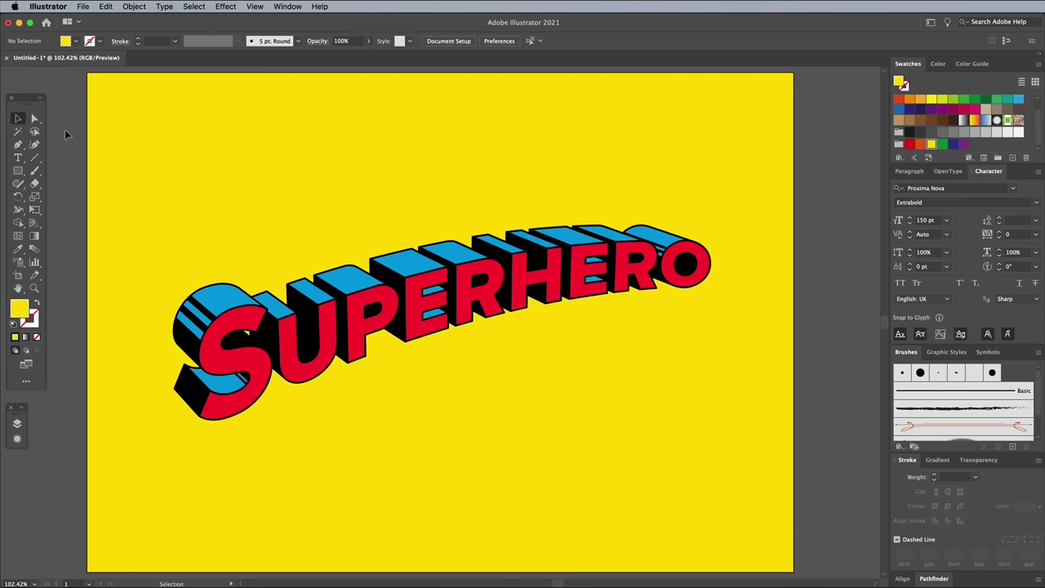
Step: Select all the Illustrator artwork and create a new 842 × 595 Photoshop document from the clipboard
left_click(106, 6)
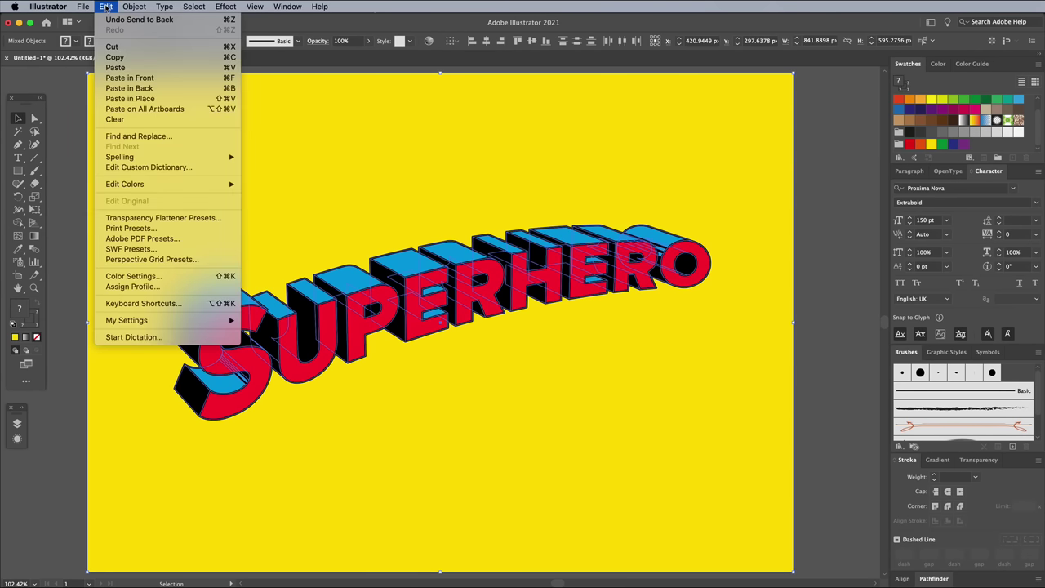
left_click(127, 79)
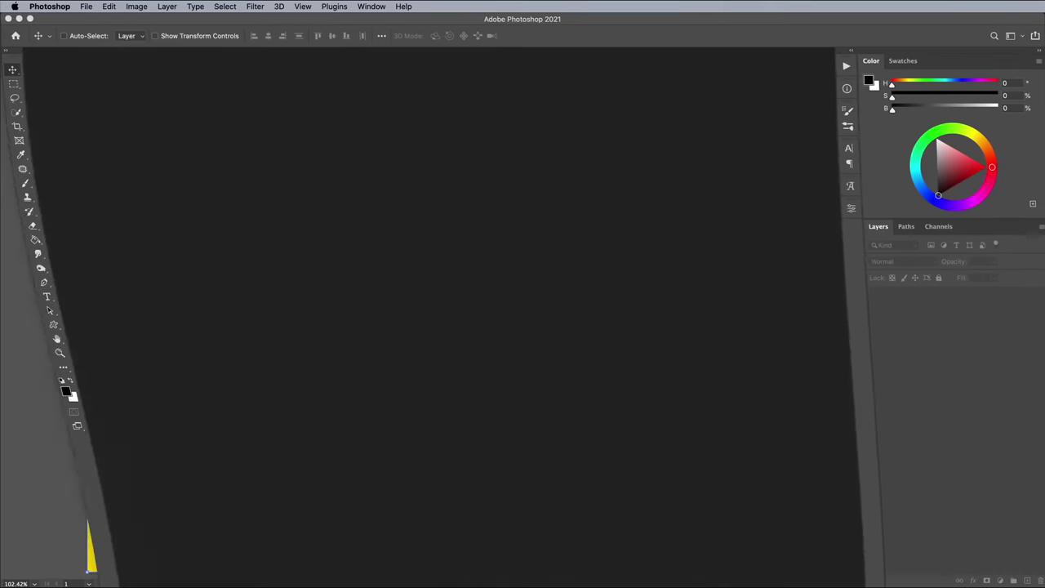
left_click(83, 6)
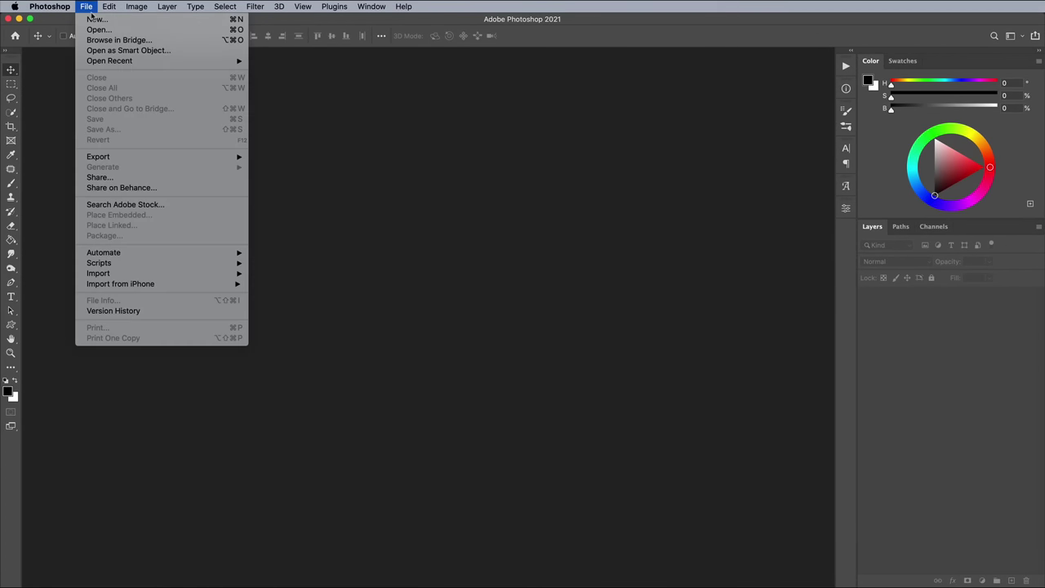
left_click(93, 19)
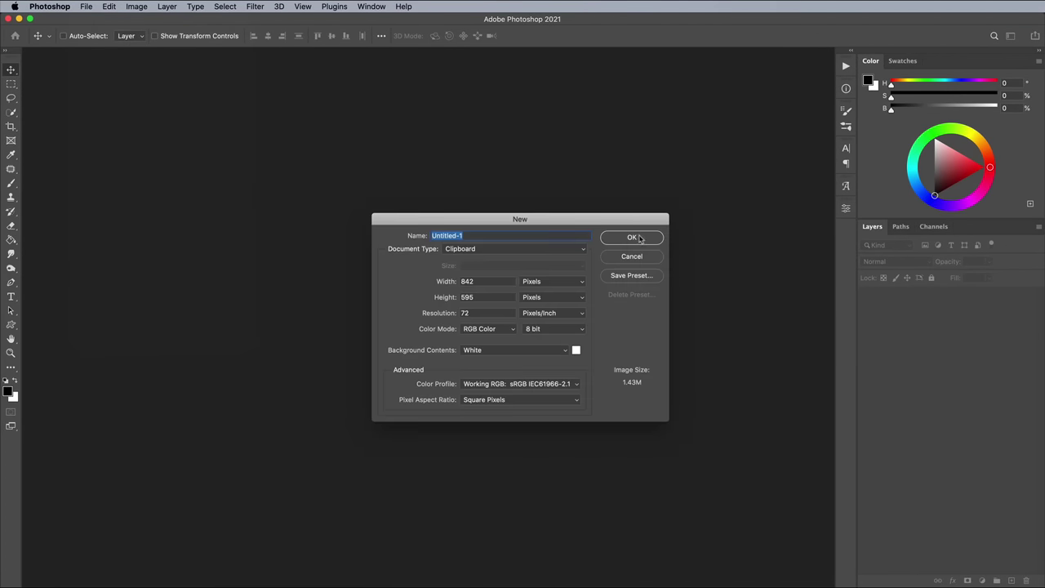
left_click(640, 238)
Step: Resize the image to 2000 px wide in Image Size
left_click(148, 6)
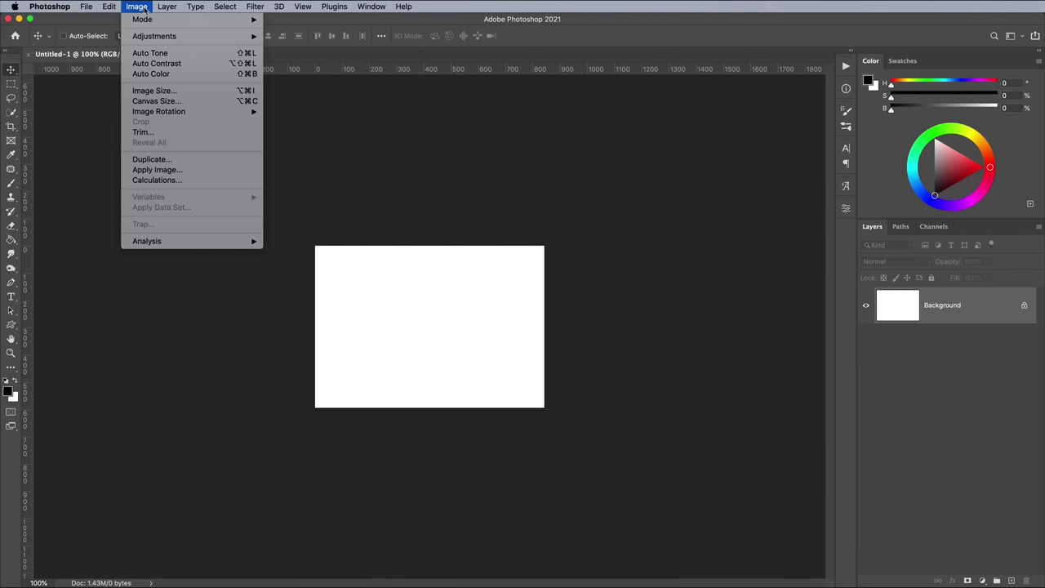
left_click(157, 90)
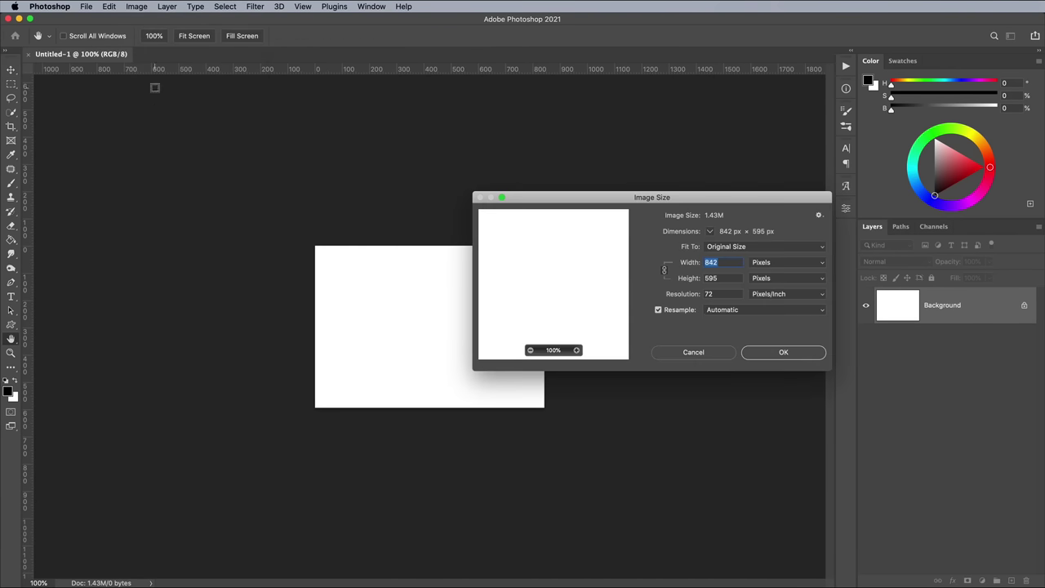
type("2000")
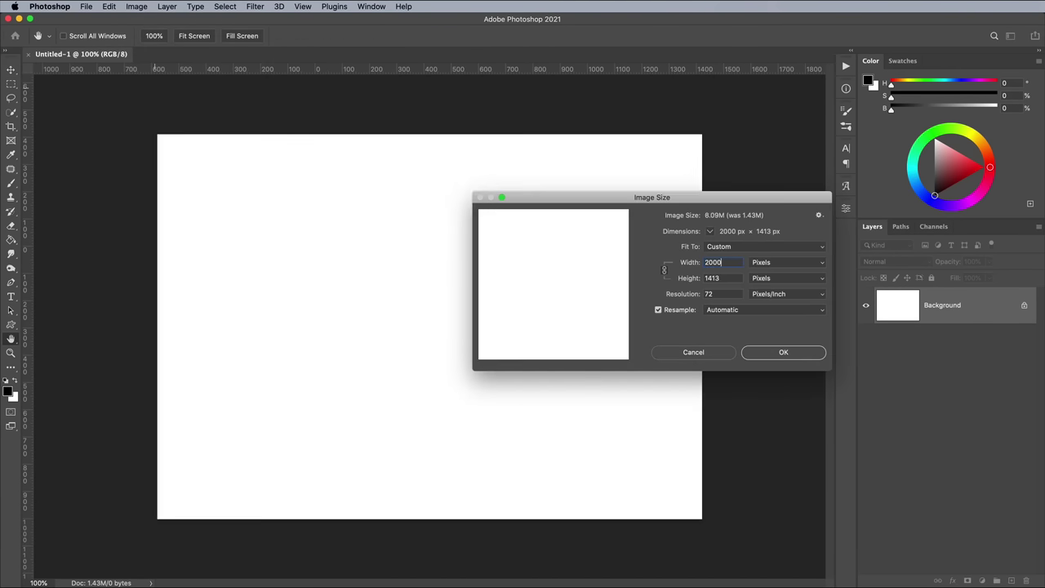
key("Return")
Step: Paste the SUPERHERO artwork as pixels and scale it to fill the canvas
left_click(100, 6)
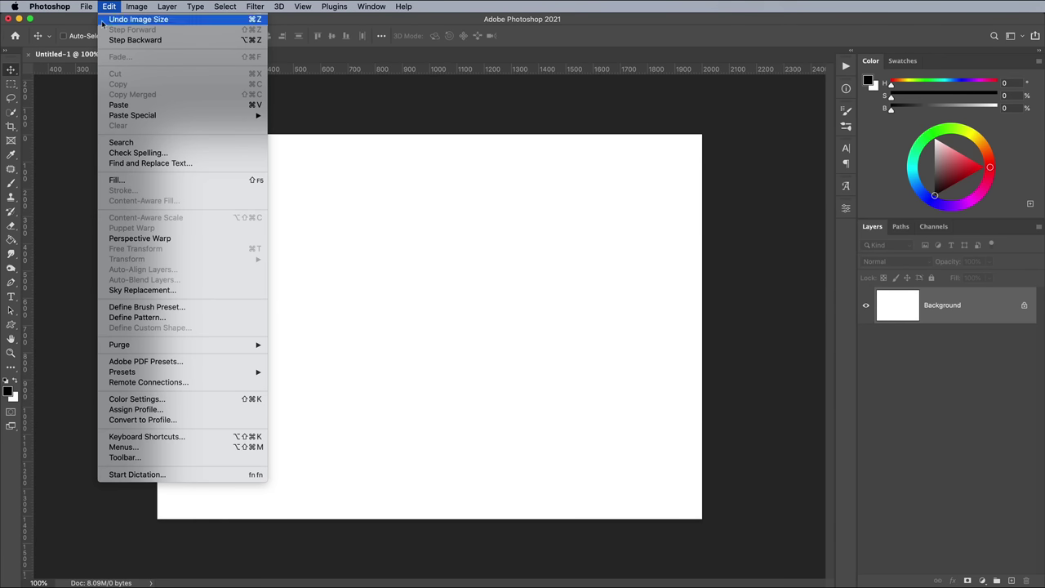
left_click(122, 105)
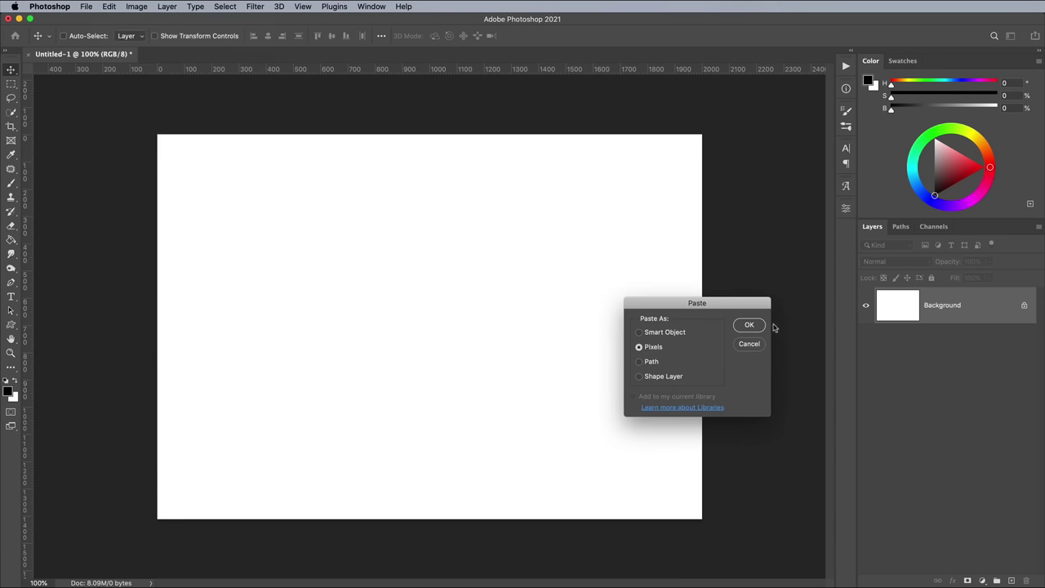
left_click(759, 326)
left_click_drag(314, 243, 121, 152)
key("Return")
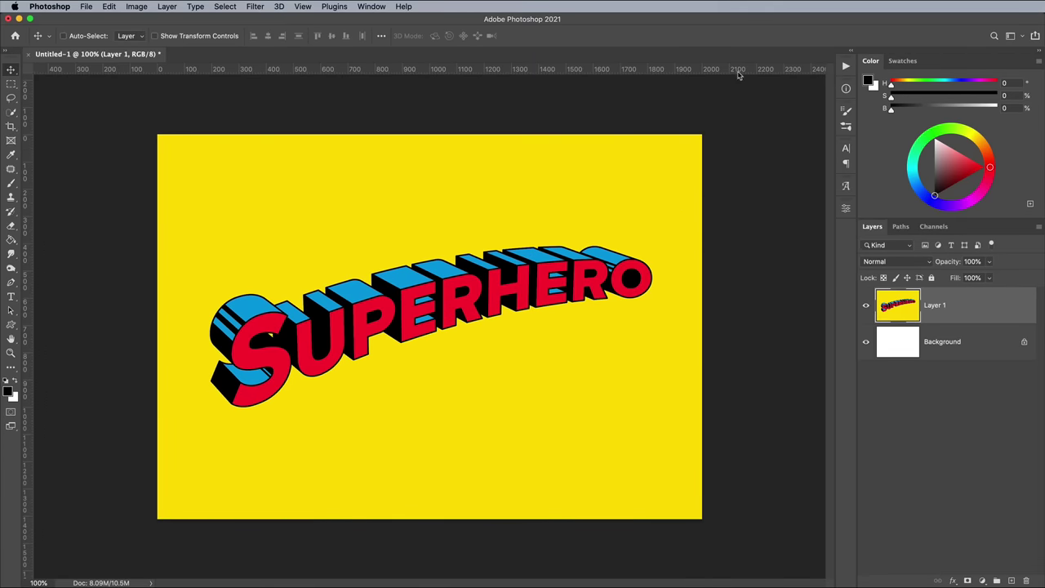
Step: Run the Add All Bad Print Effects action from the Bad Print Effects set
left_click(845, 68)
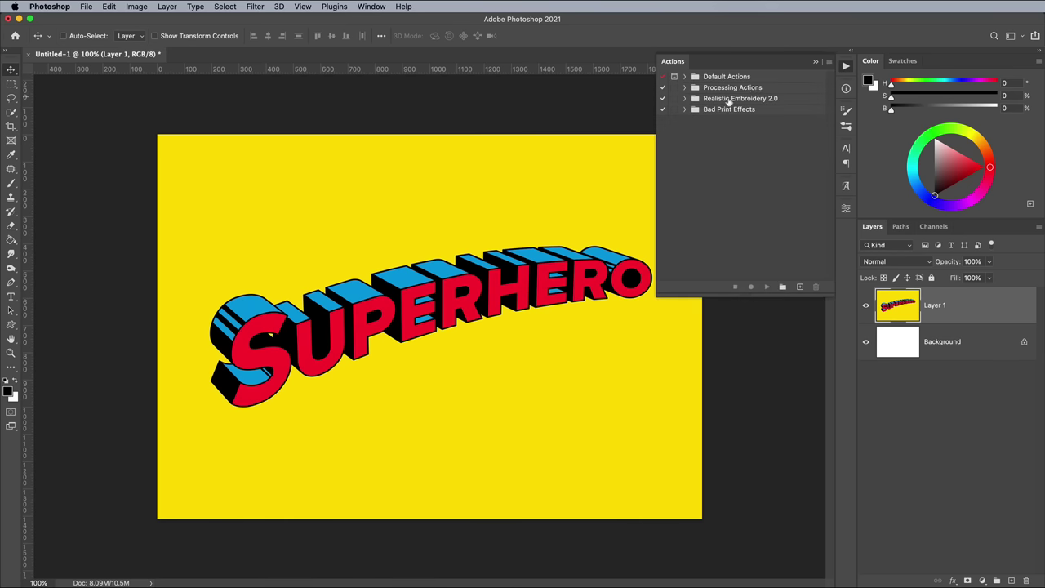
left_click(685, 109)
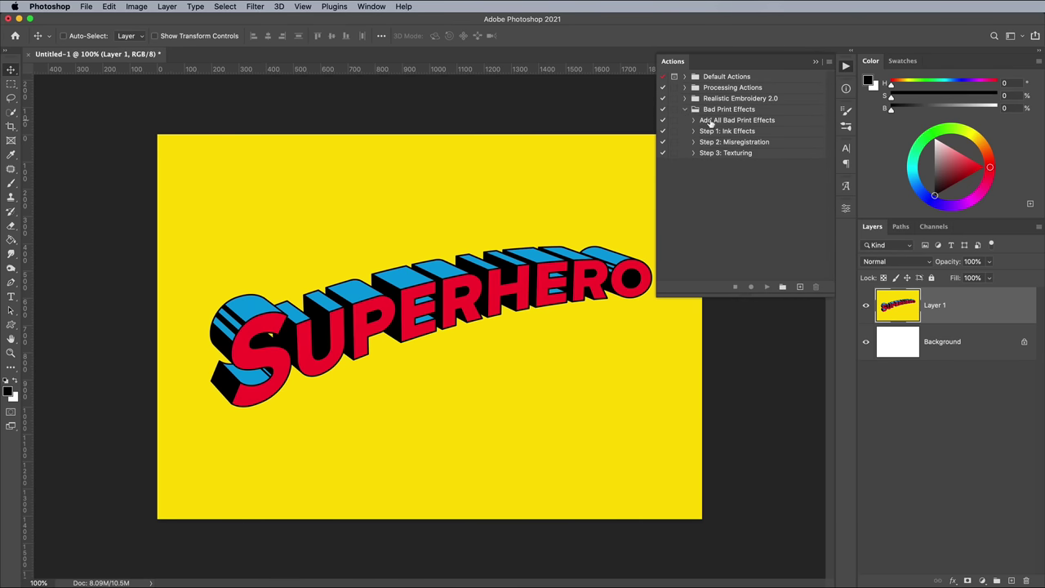
left_click(711, 122)
left_click(766, 286)
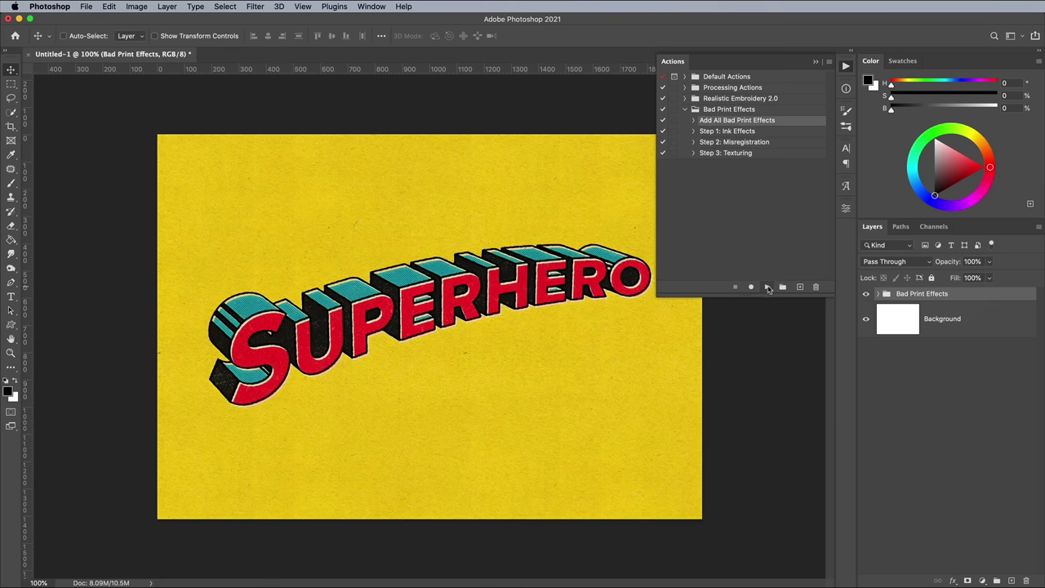
Step: Collapse the Actions panel to inspect the halftone texture on the lettering
left_click(846, 67)
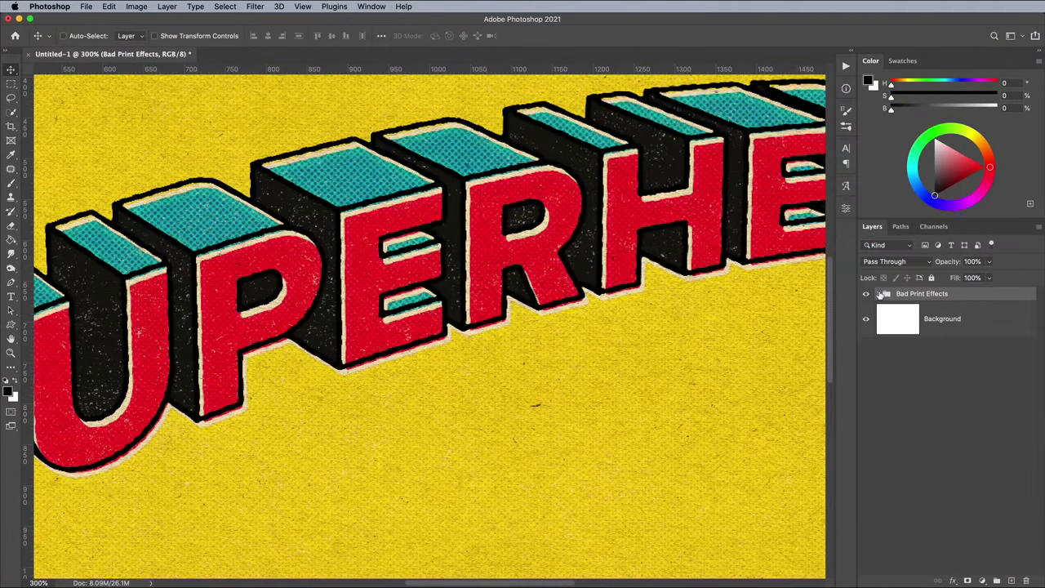
Step: Hide the Offset smart filters on Ink Outline and Black Misregistration, then zoom out to 200%
left_click(880, 293)
left_click(919, 409)
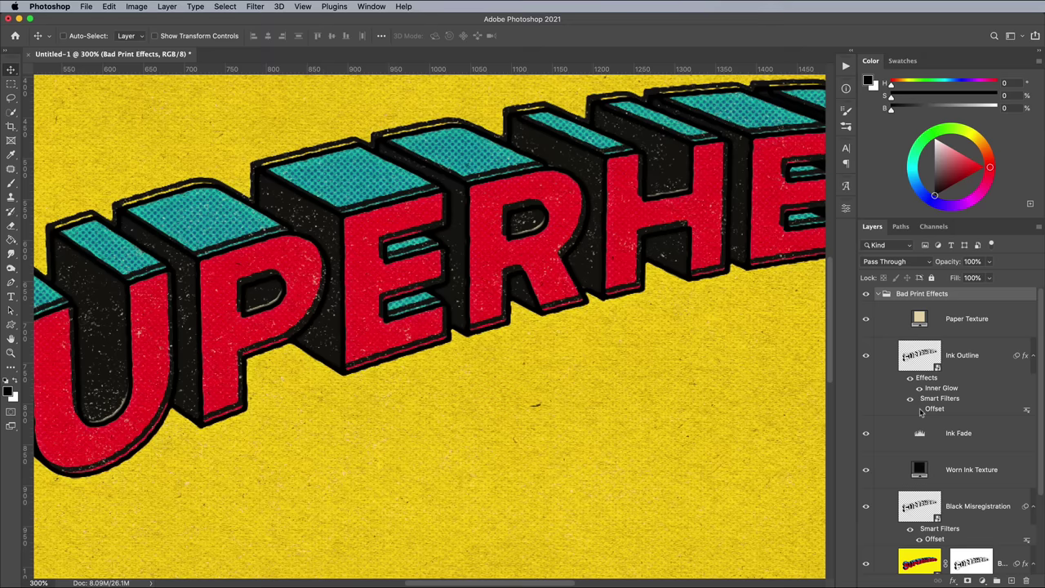
scroll(911, 451, "down", 3)
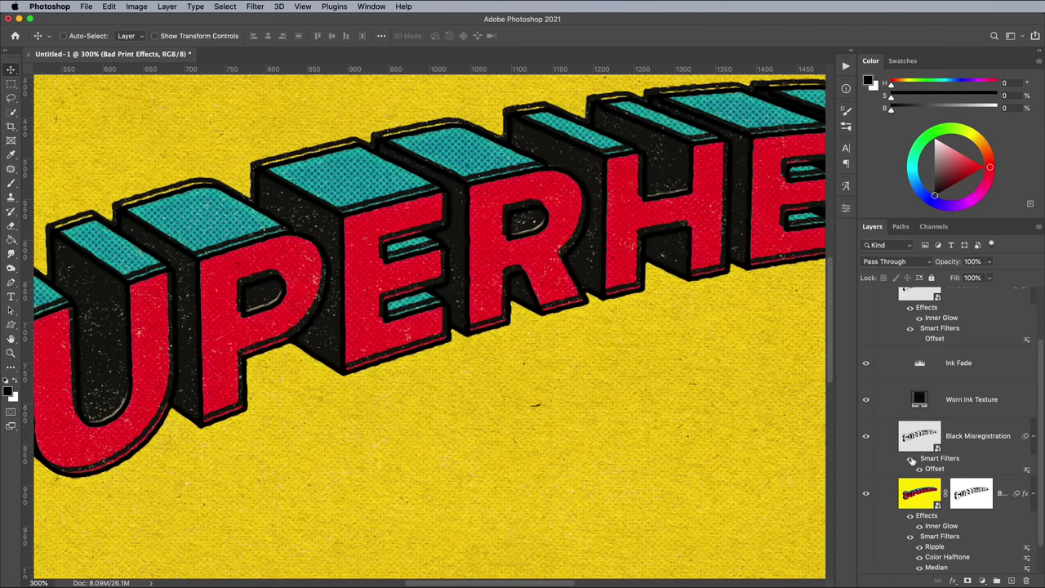
left_click(920, 469)
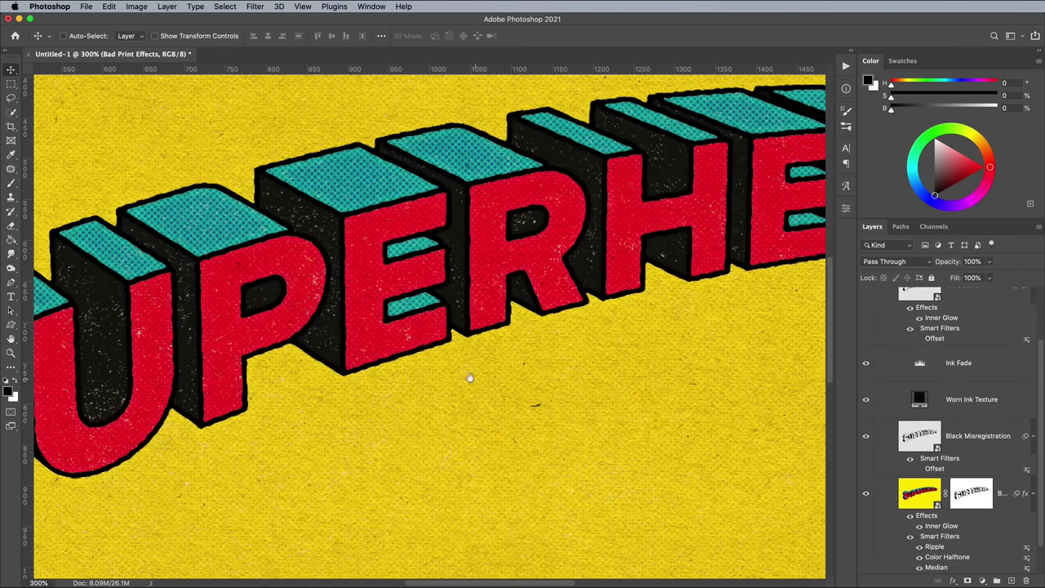
scroll(534, 362, "left", 7)
key("super+minus")
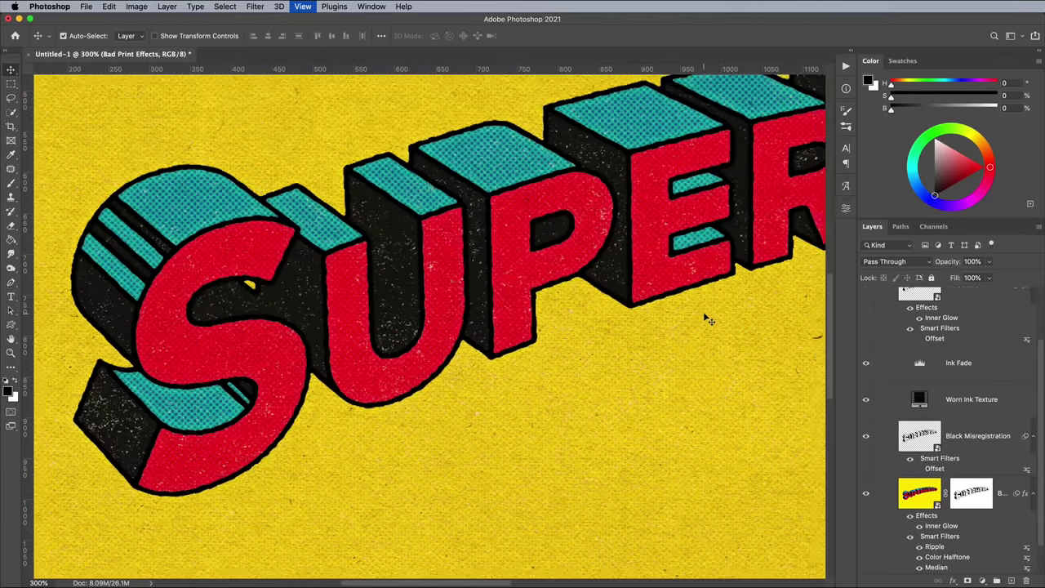
left_click_drag(698, 279, 545, 311)
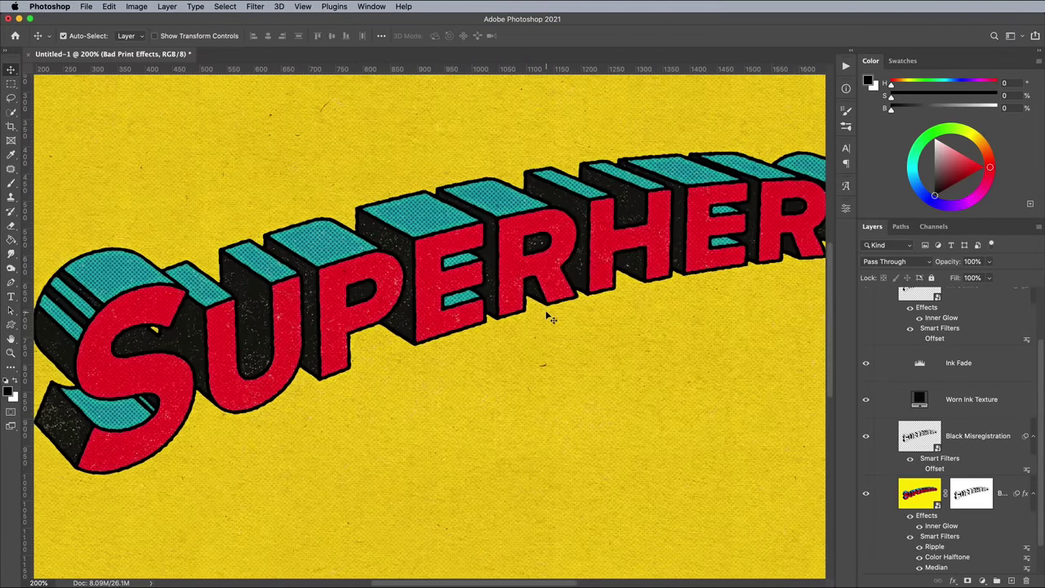
Step: Zoom out to 100% to view the whole textured SUPERHERO design
key("super+minus")
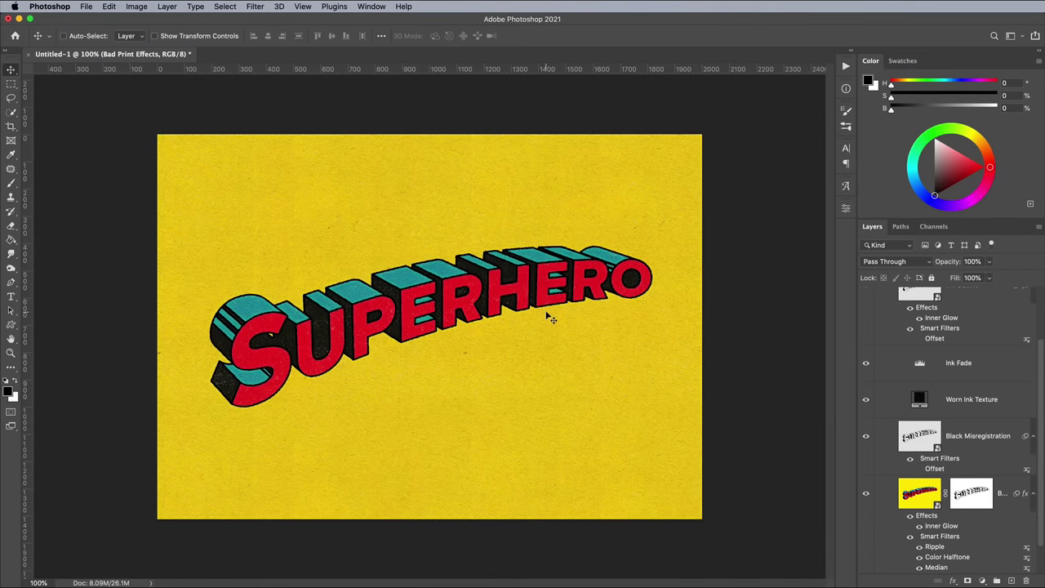